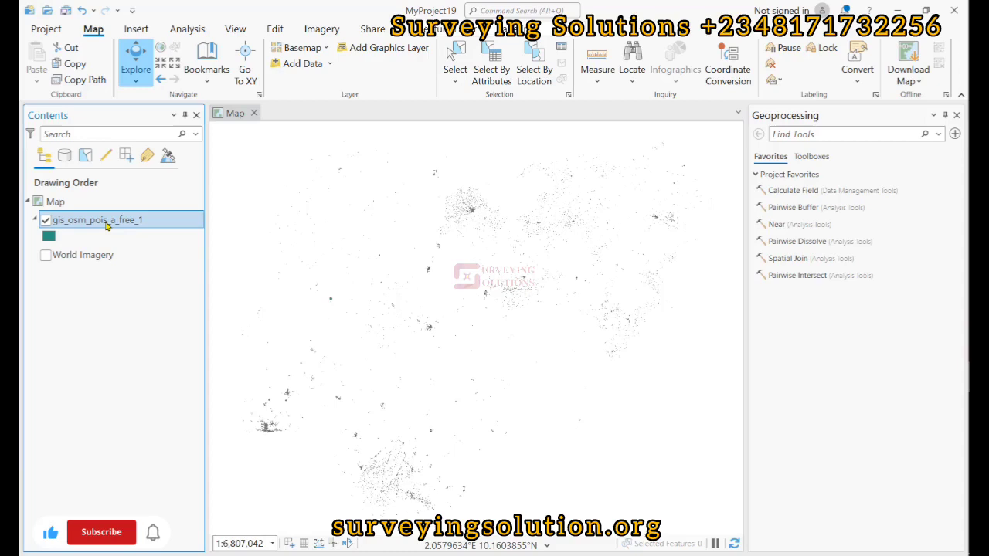
Step: Open the gis_osm_pois_a_free_1 attribute table and scroll through its 9,886 records
right_click(106, 225)
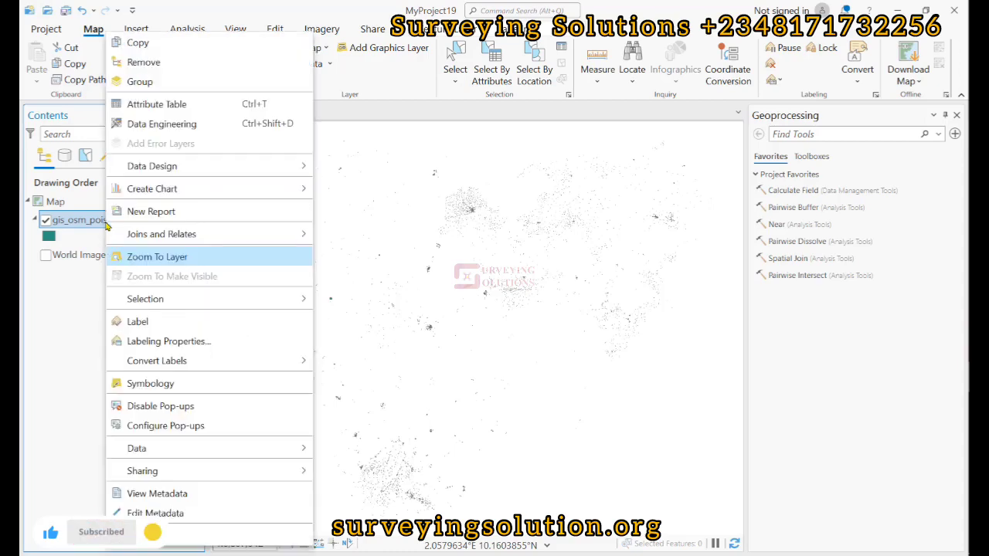
click(160, 107)
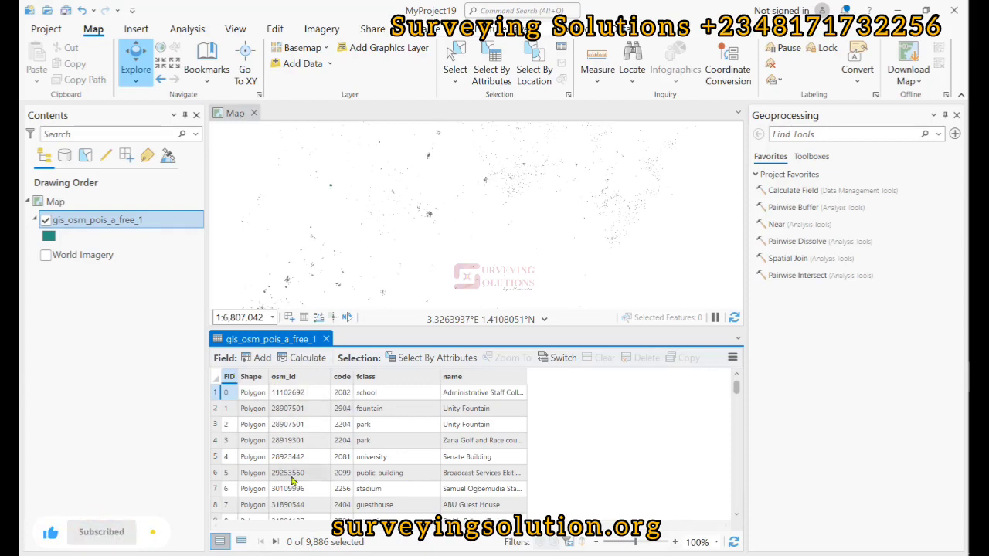
scroll(386, 457, down, 3)
scroll(386, 457, up, 3)
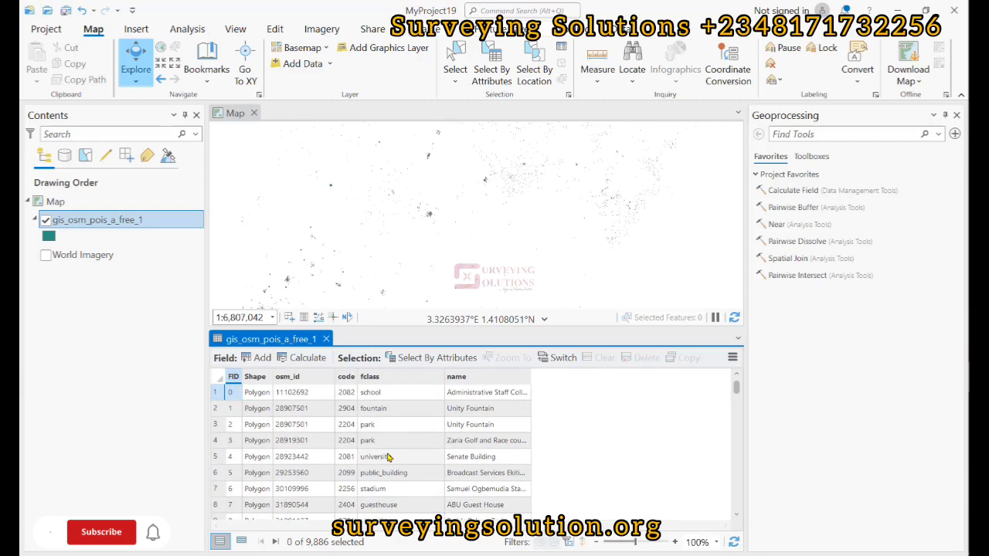
scroll(388, 456, down, 10)
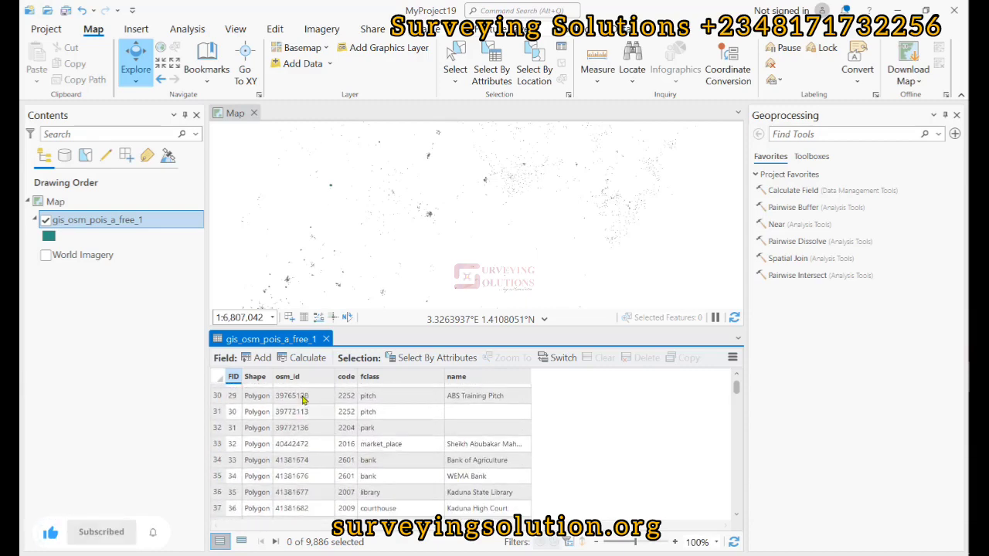
scroll(452, 456, down, 19)
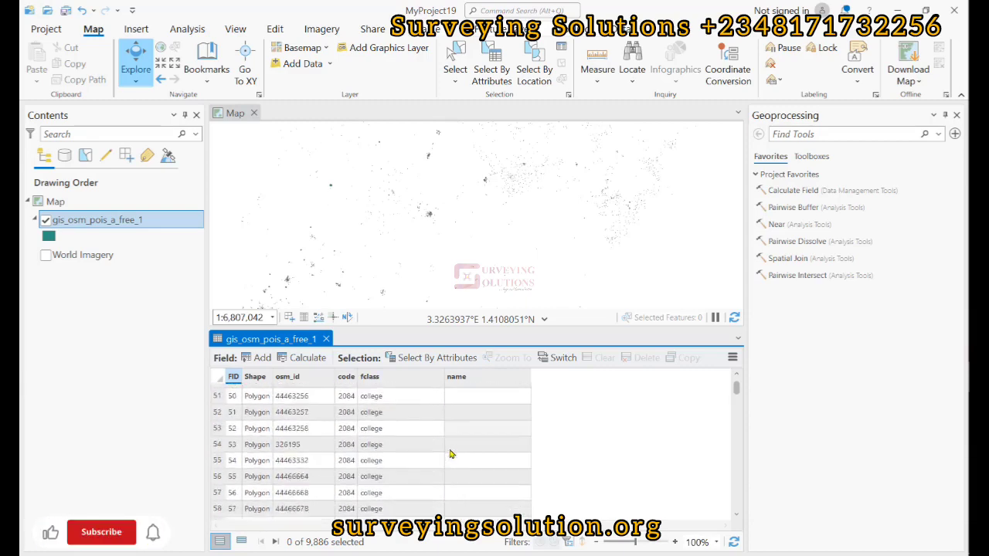
scroll(451, 455, up, 20)
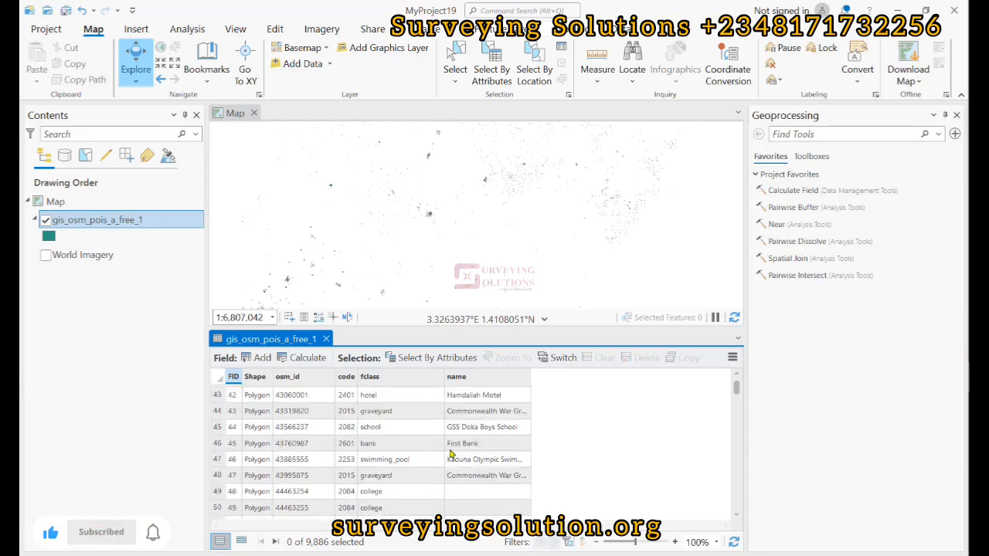
Step: Browse the POI layer's Selection submenu, then close it without choosing anything
right_click(107, 220)
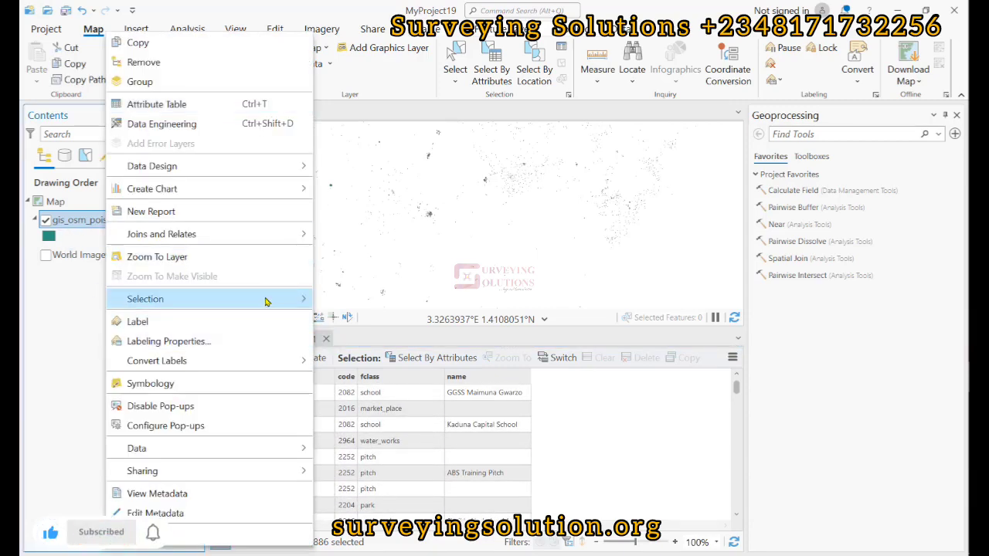
mouse_move(265, 299)
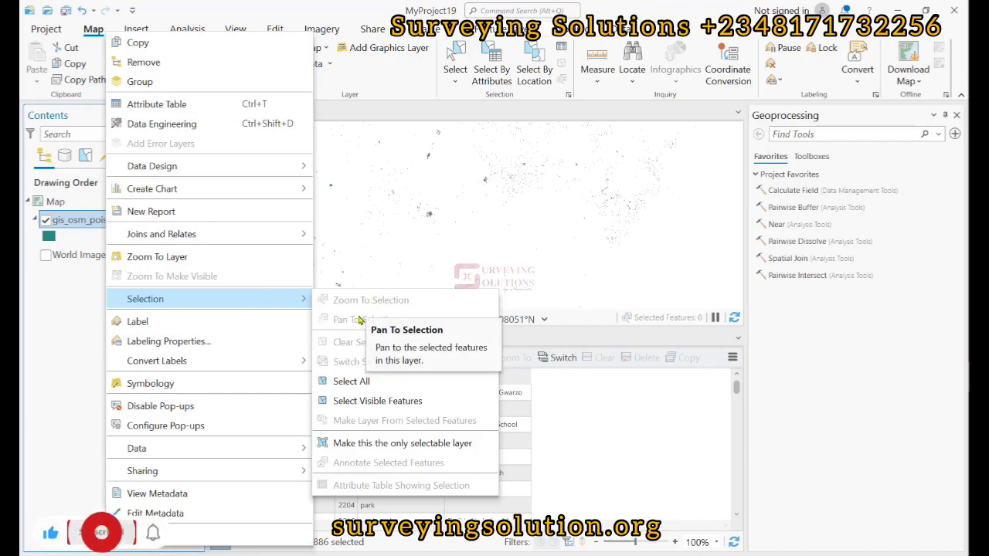
click(70, 231)
Step: Keep the original layer name and show the Select dropdown's shape options
key(F2)
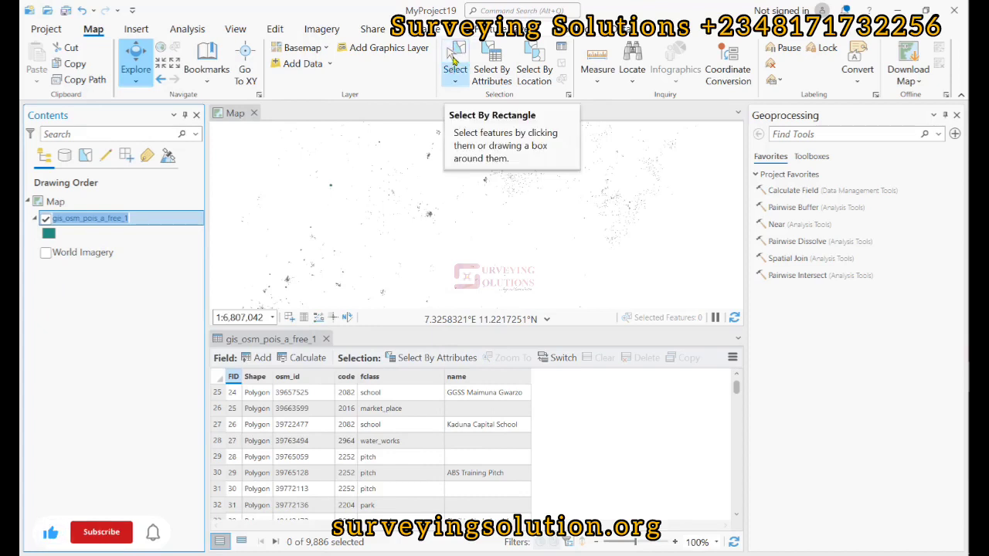
key(Return)
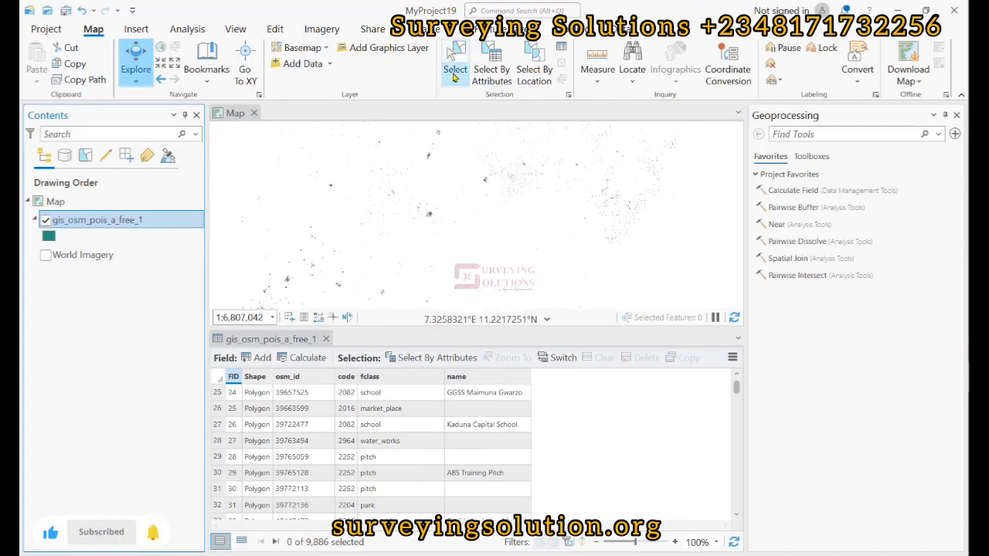
click(455, 69)
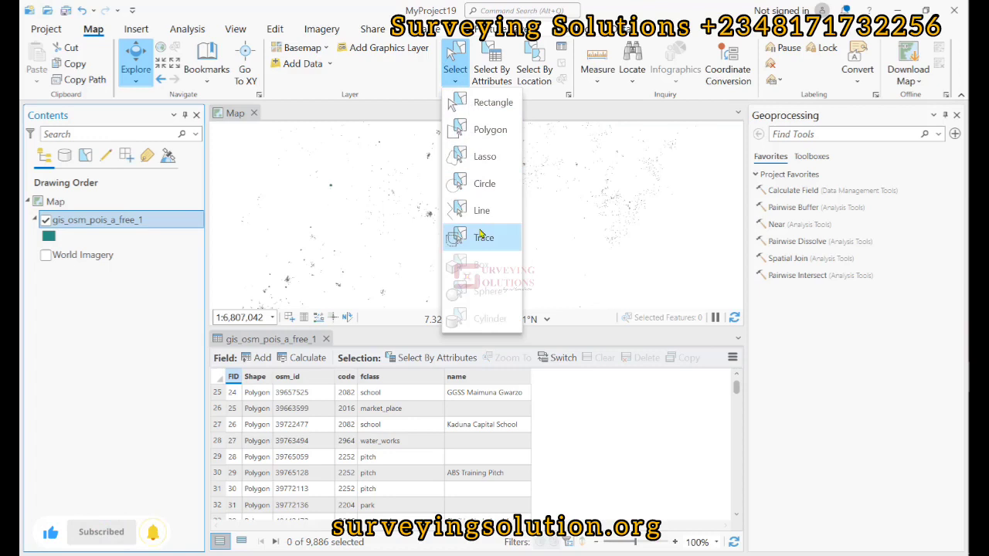
Step: Draw a rectangle selection over the central cluster, selecting 505 POI features
click(483, 102)
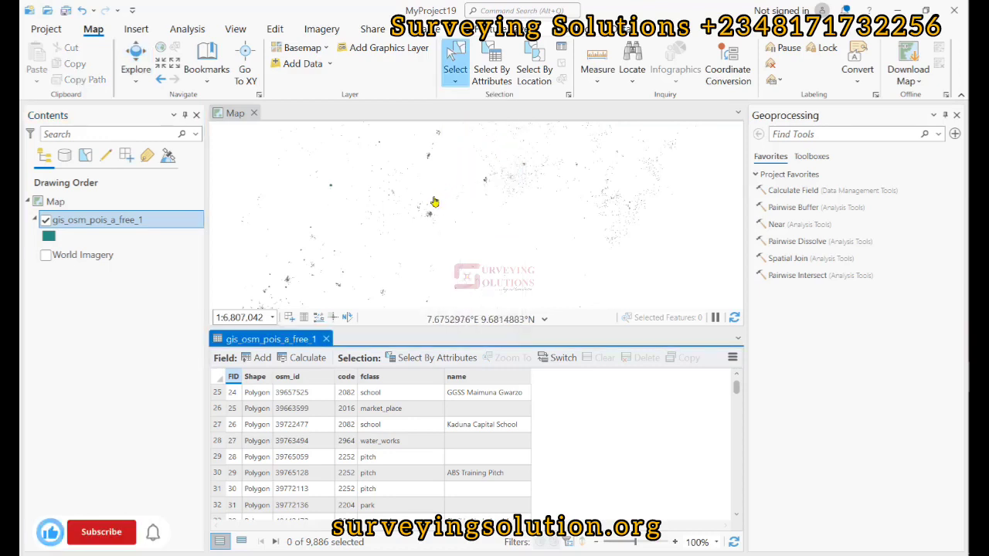
scroll(433, 207, up, 3)
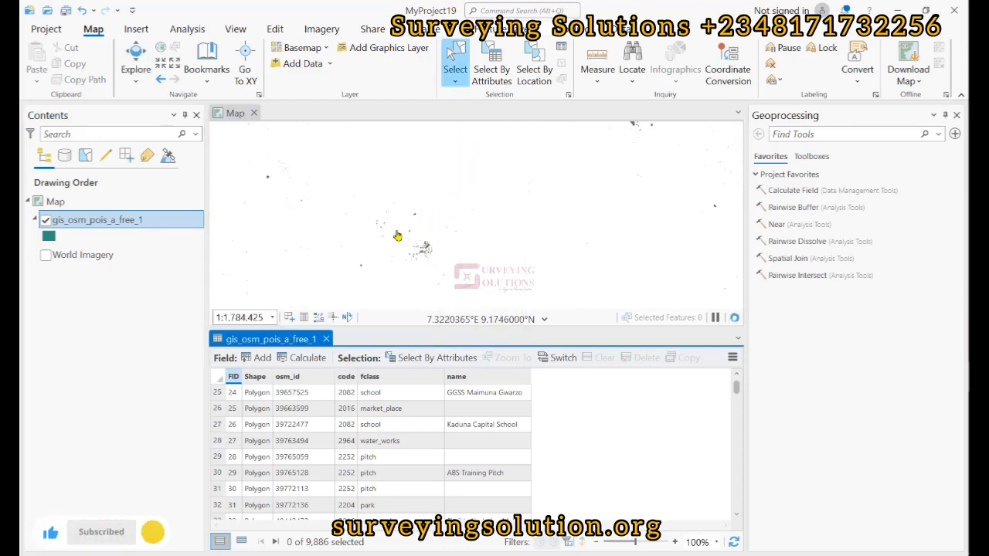
drag(395, 228, 458, 286)
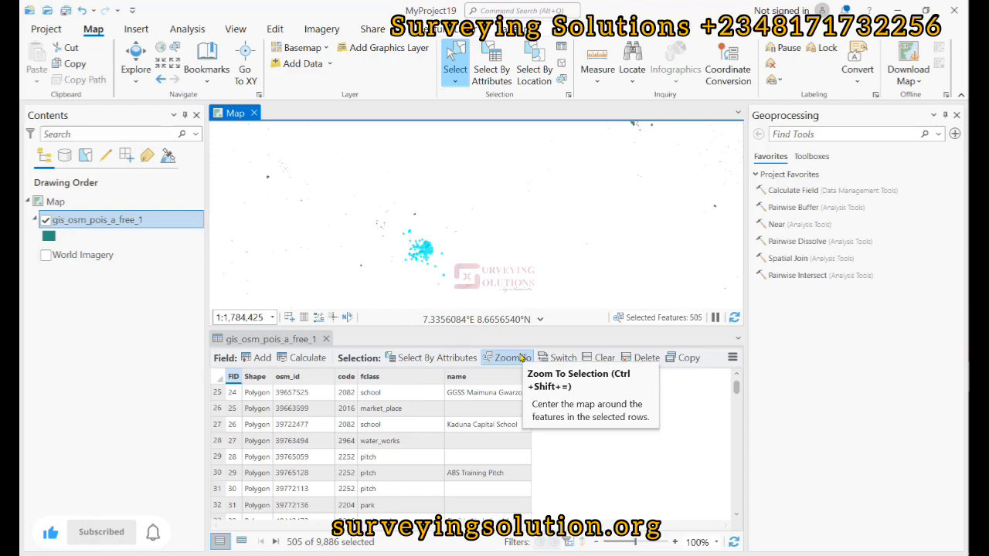
Step: Zoom the map to the 505 selected features
right_click(125, 225)
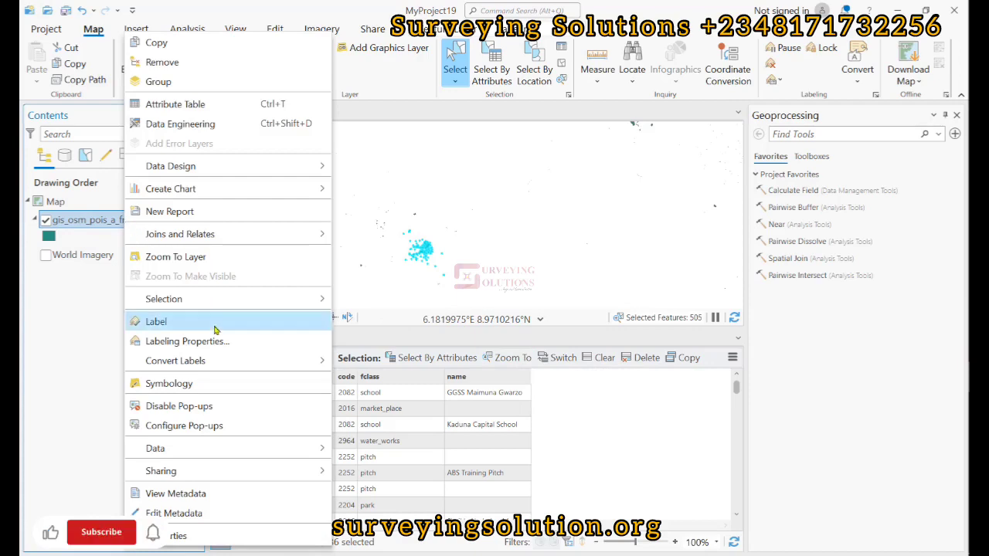
mouse_move(296, 307)
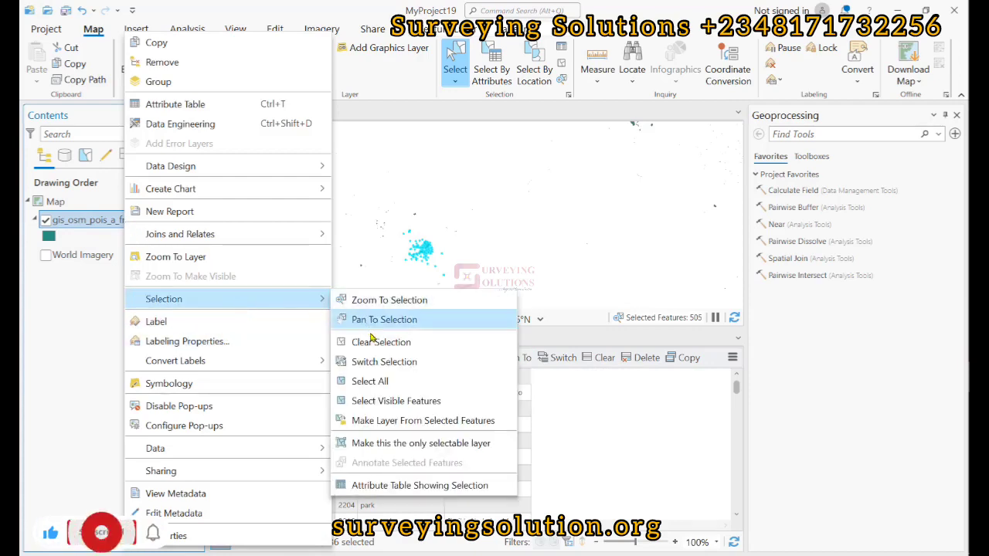
click(386, 302)
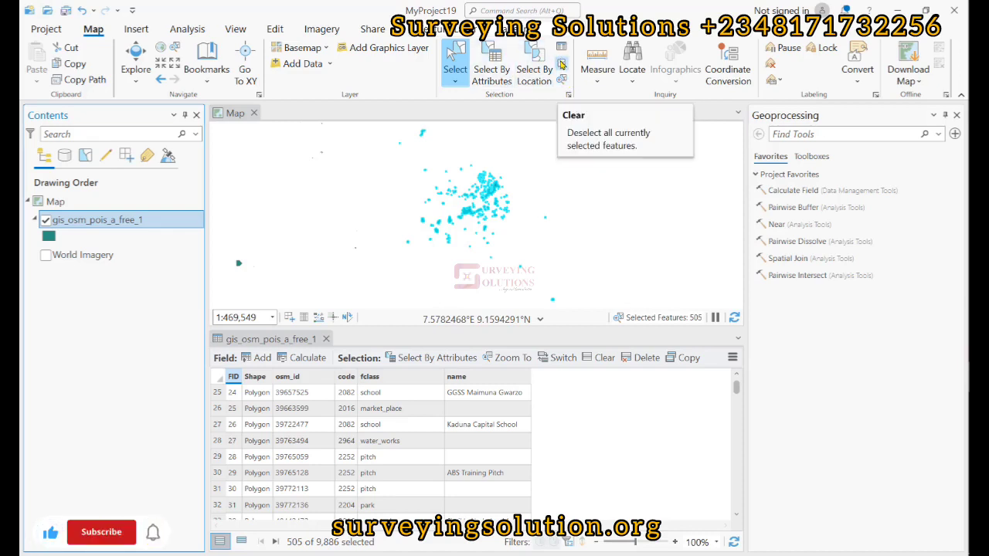
Step: Clear the 505-feature selection and select all 541 features visible in the map view
click(562, 65)
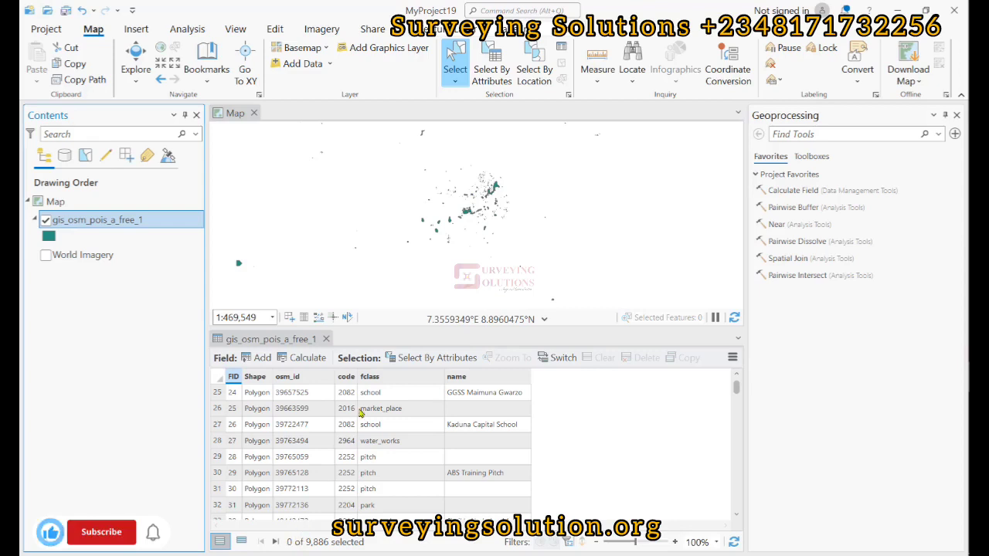
click(455, 83)
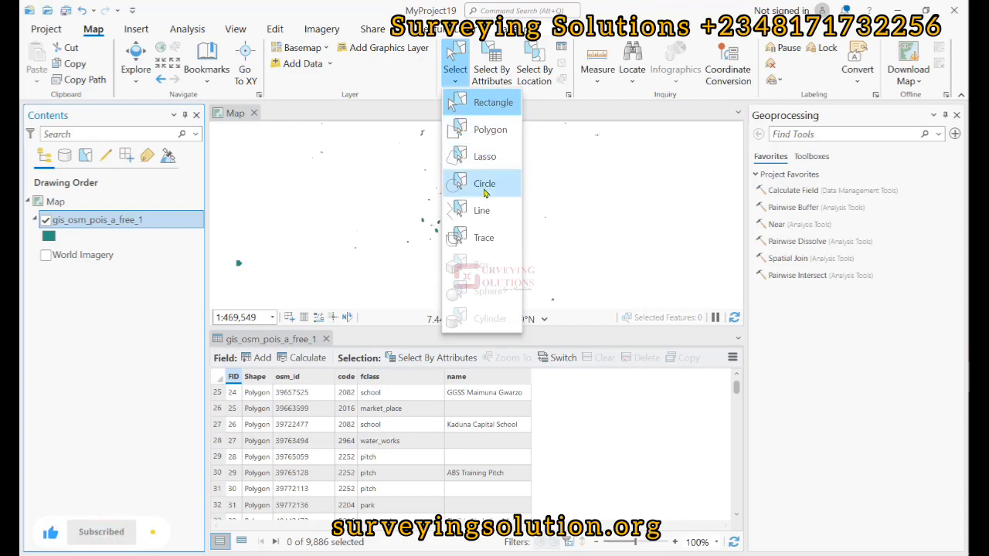
right_click(145, 222)
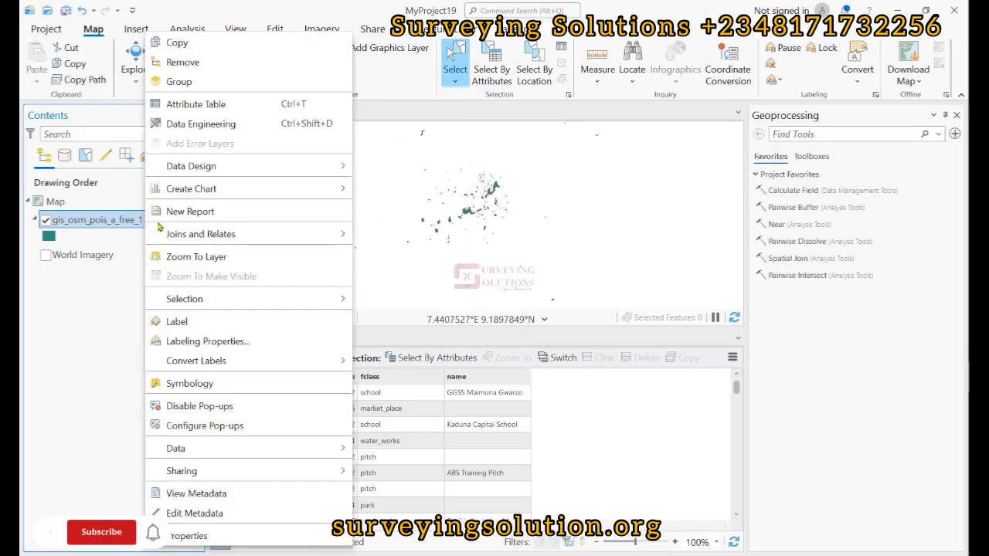
mouse_move(235, 302)
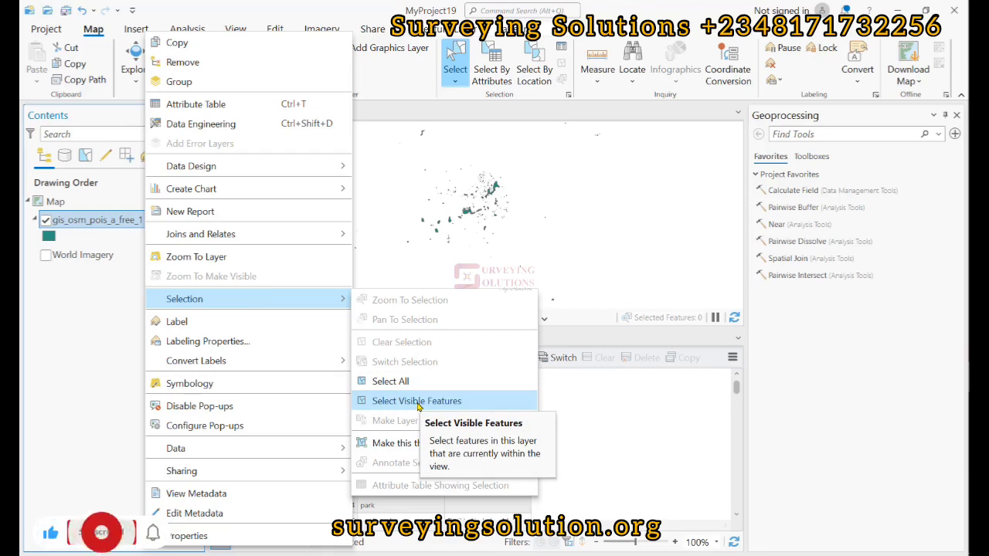
click(417, 401)
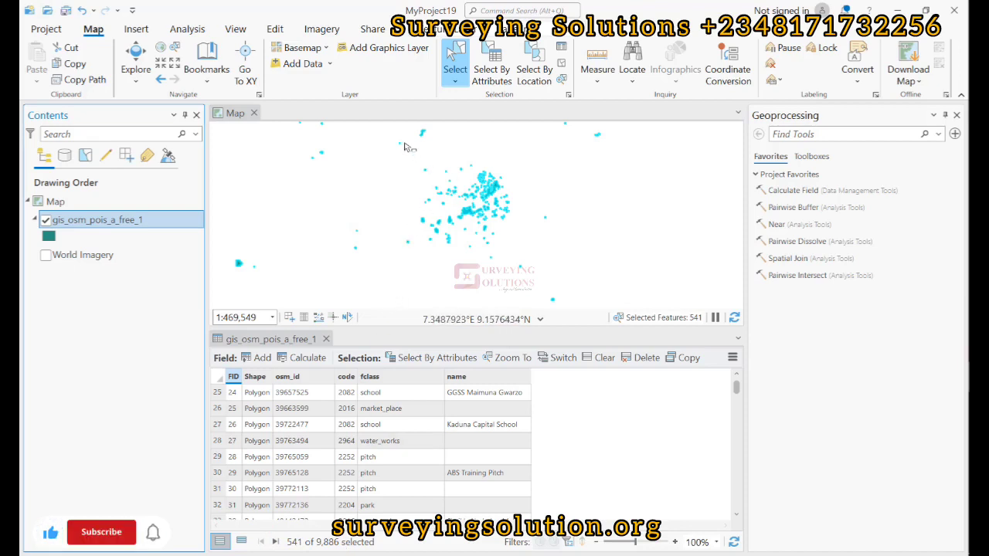
Step: Activate Rectangle selection, then bring up Select By Attributes for gis_osm_pois_a_free_1
click(457, 78)
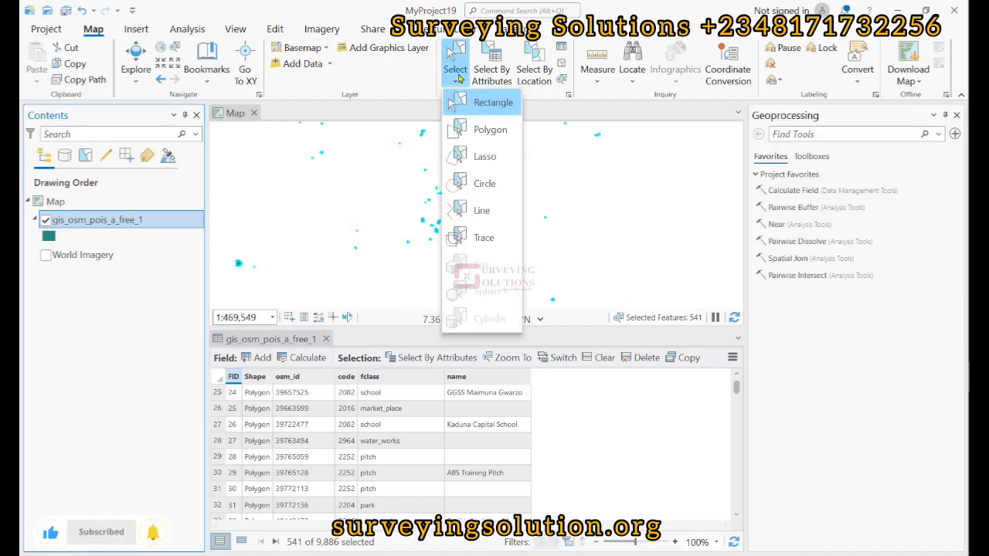
click(483, 102)
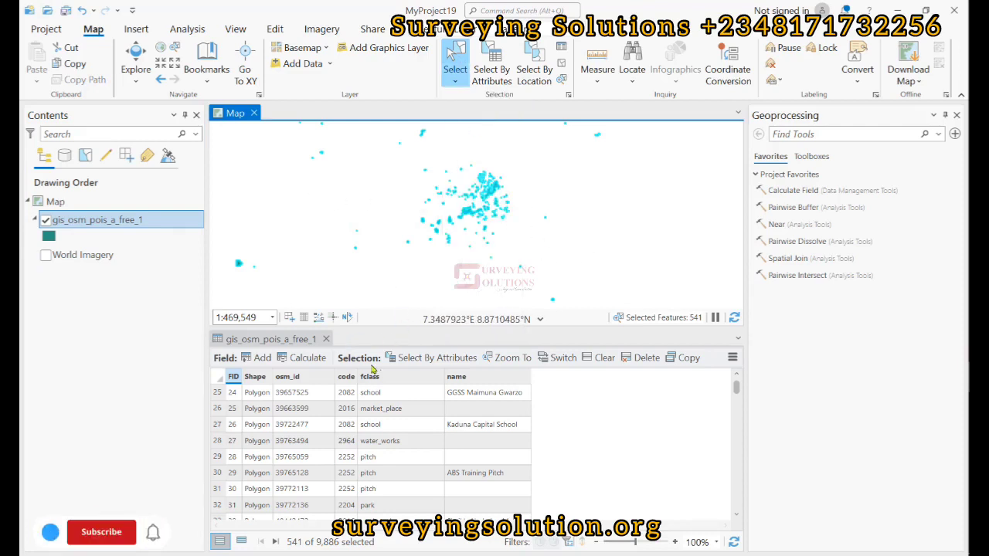
click(454, 359)
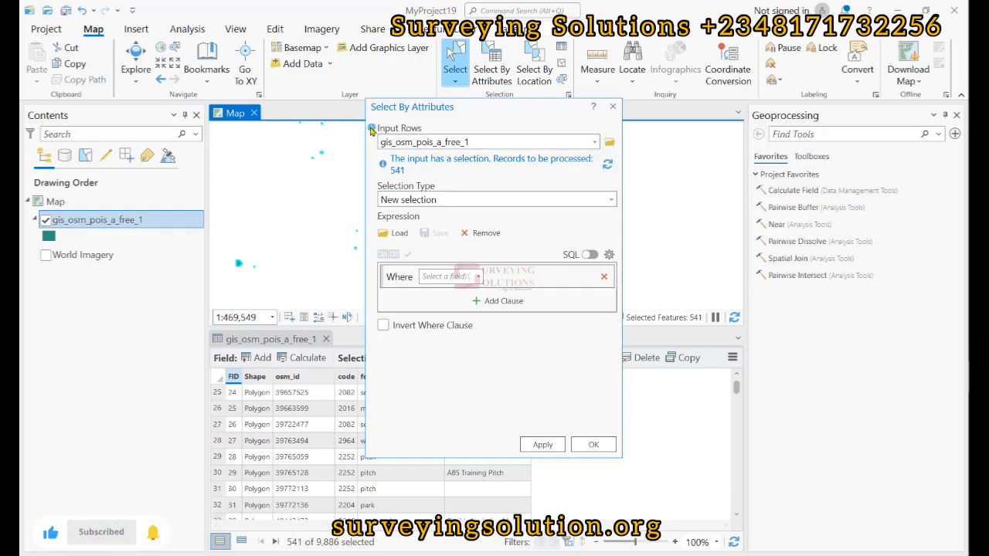
mouse_move(372, 129)
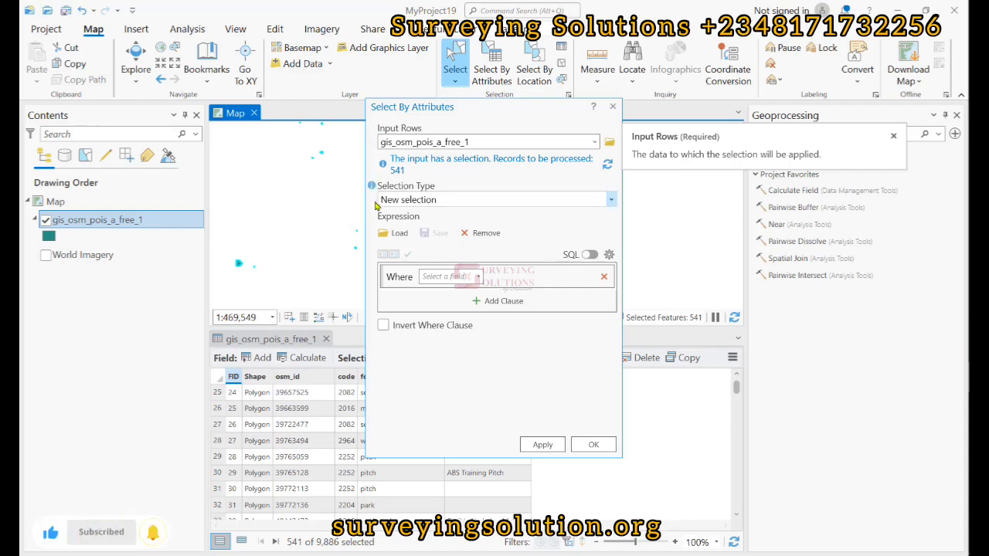
mouse_move(373, 191)
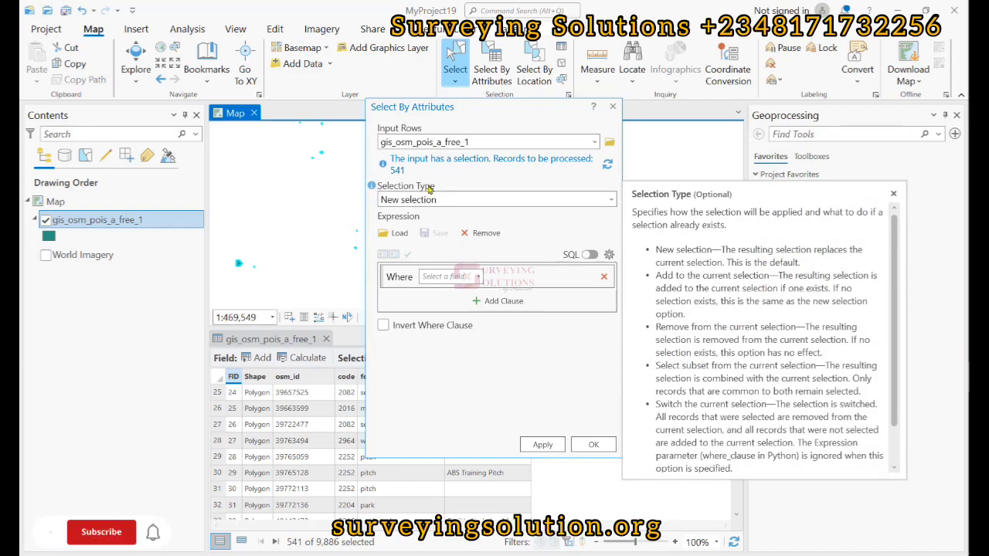
click(612, 201)
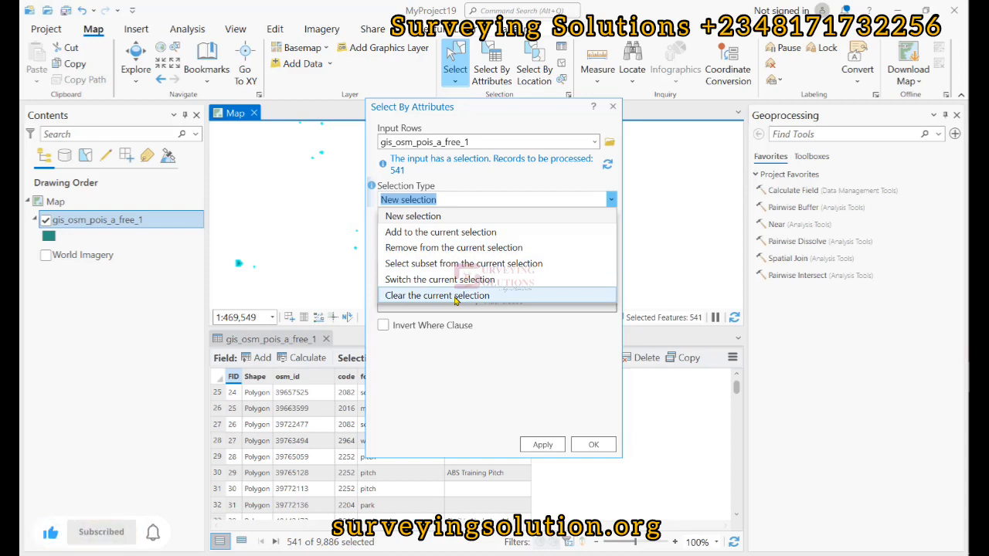
click(613, 200)
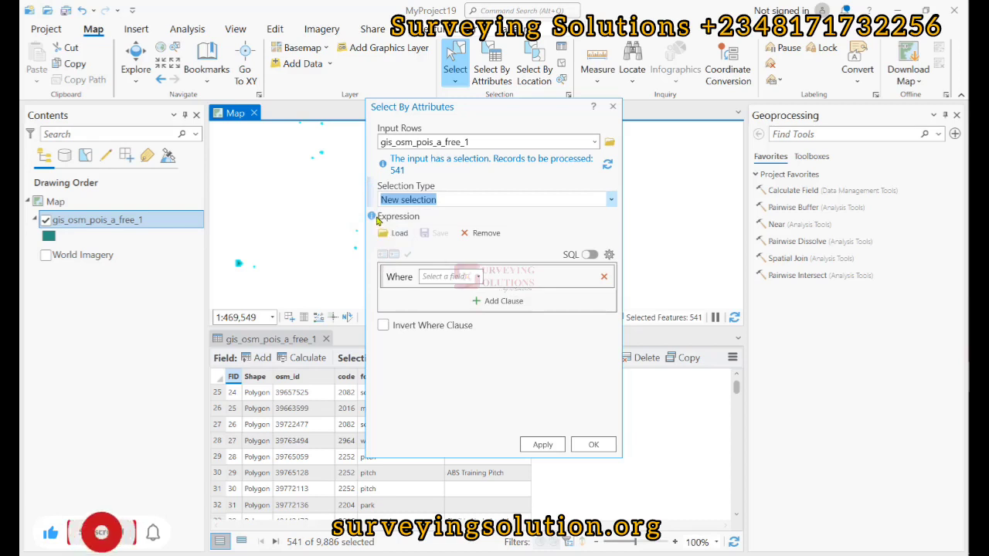
mouse_move(373, 218)
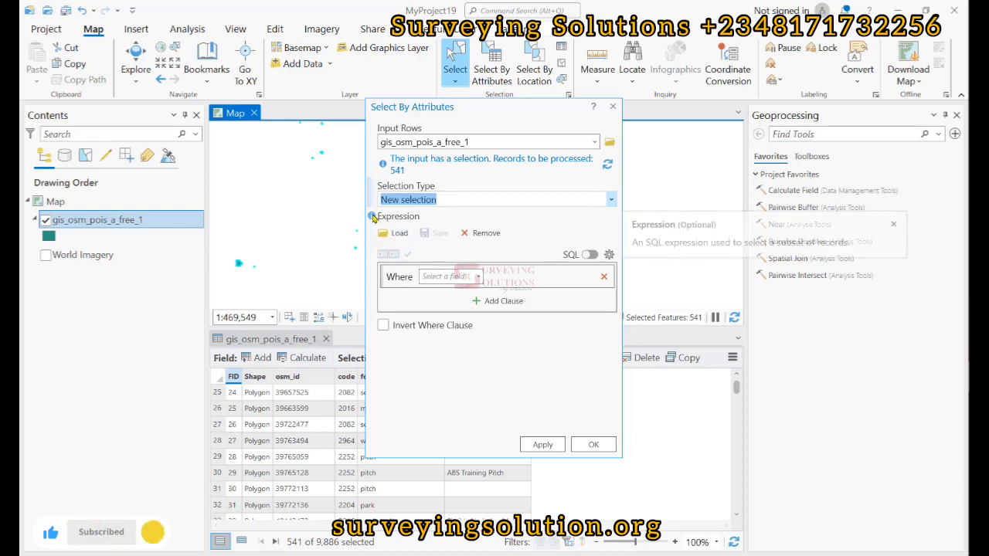
Step: Clear the 541-feature selection, close the query dialog, and zoom to the layer's full extent
click(561, 64)
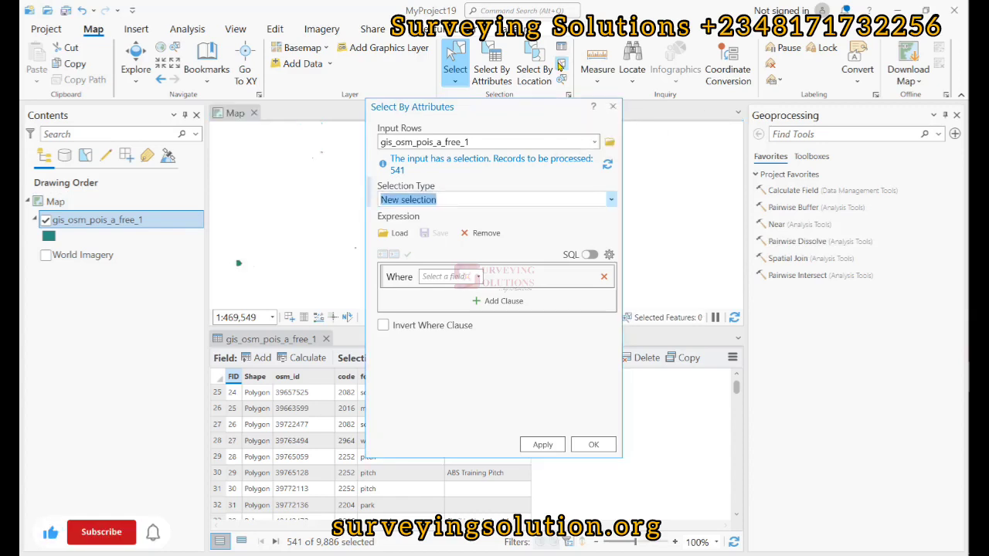
click(613, 107)
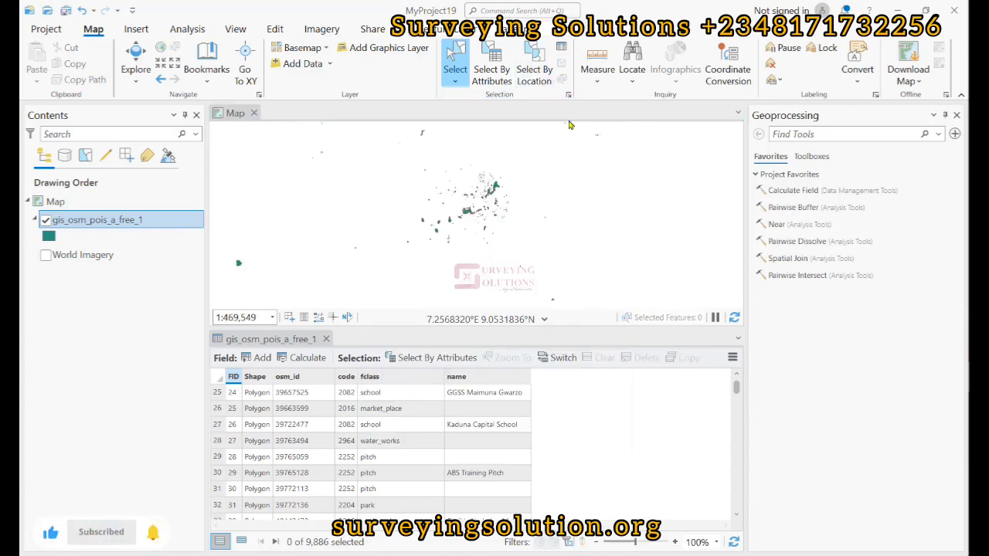
right_click(141, 224)
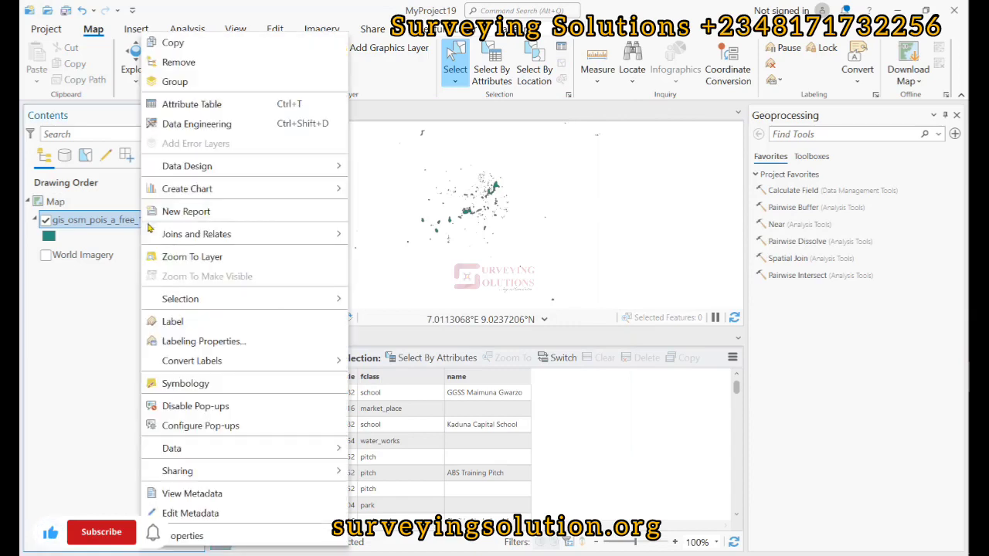
click(192, 257)
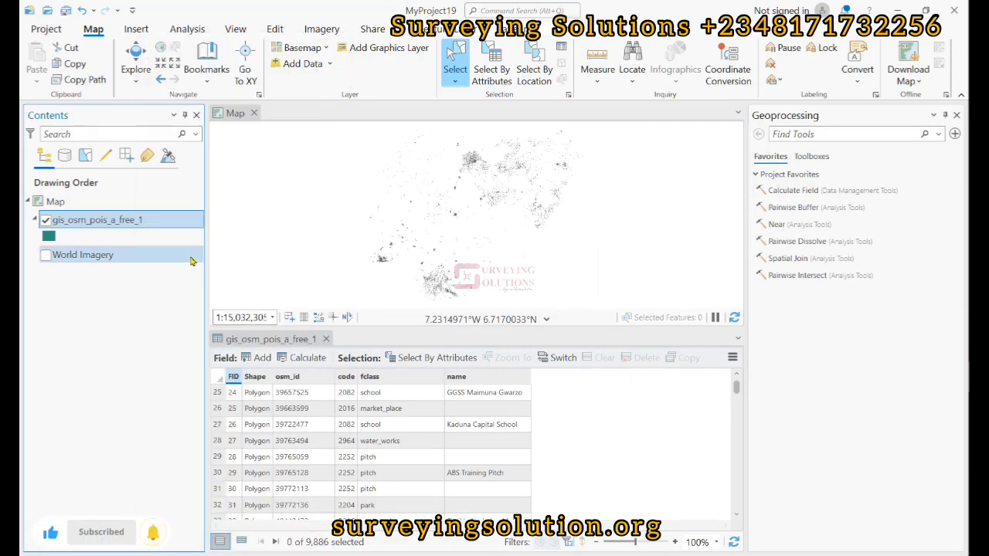
Step: Reopen Select By Attributes, enlarge it, and move it right to reveal the table
click(493, 72)
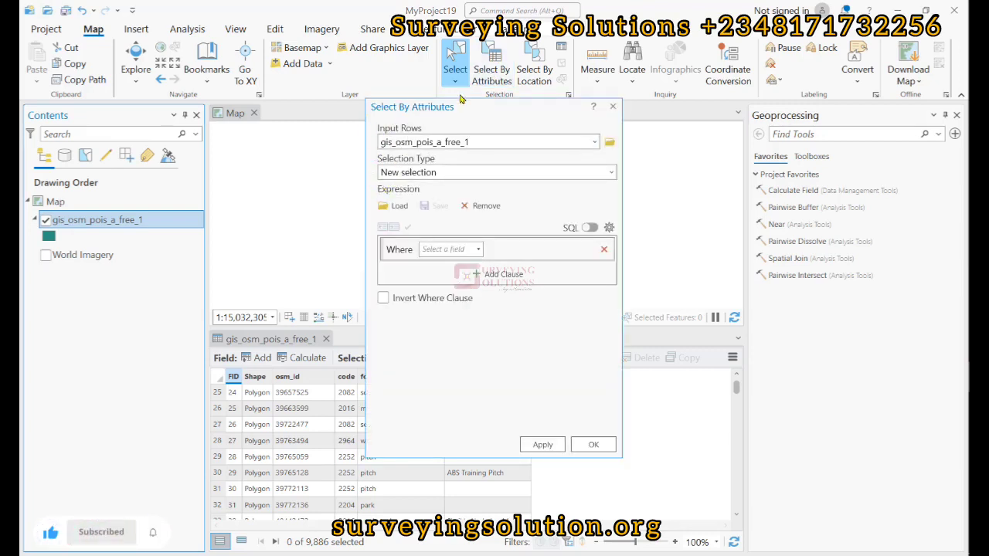
drag(462, 99, 462, 47)
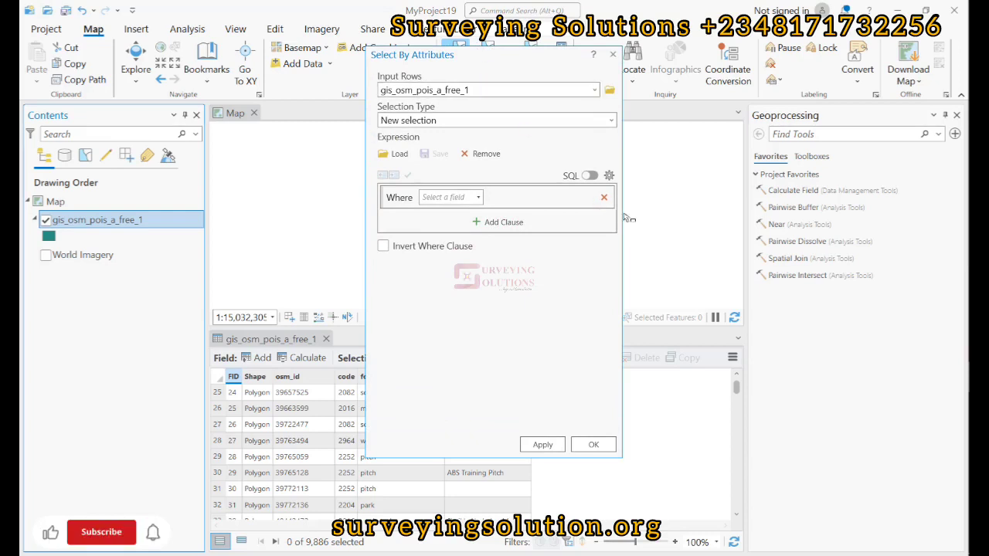
drag(623, 214, 862, 214)
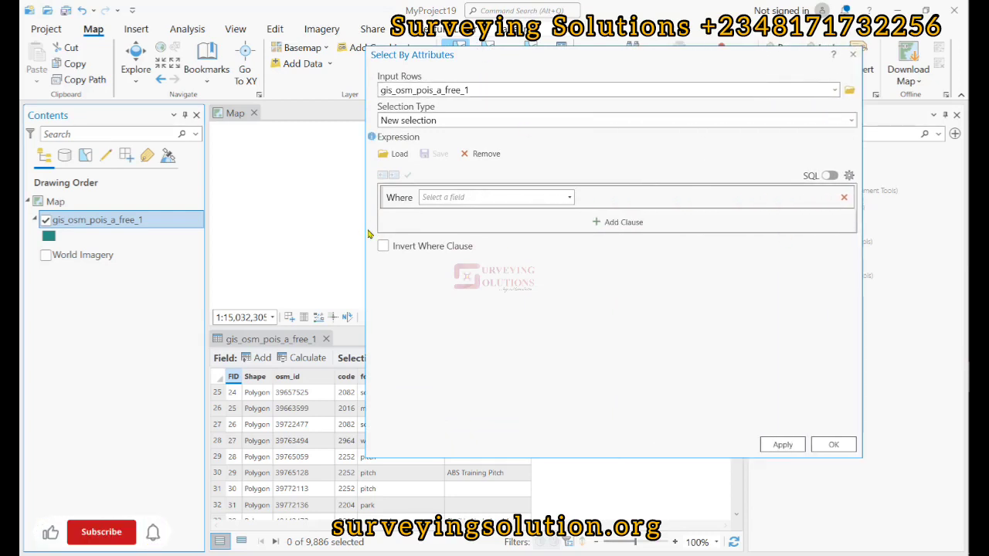
drag(367, 234, 308, 233)
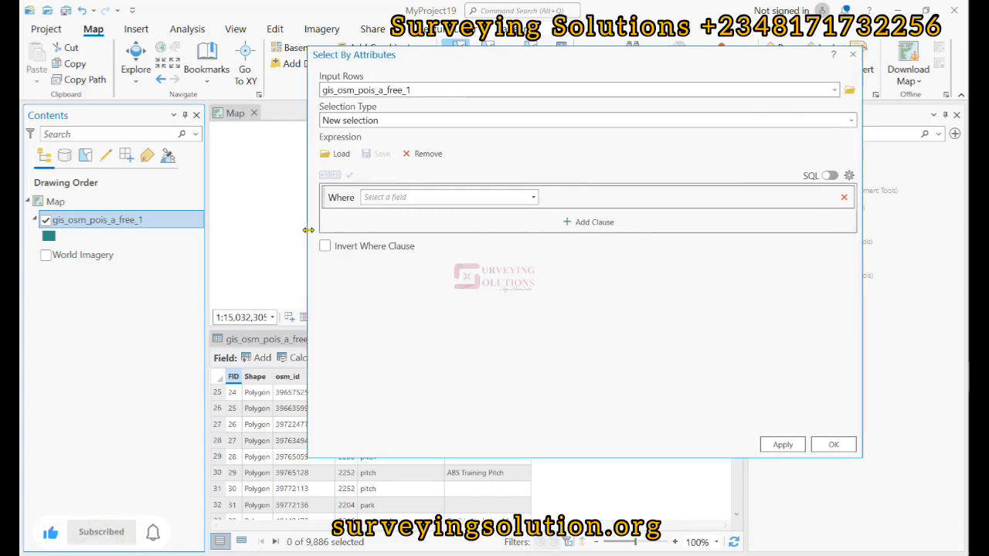
drag(563, 66, 635, 58)
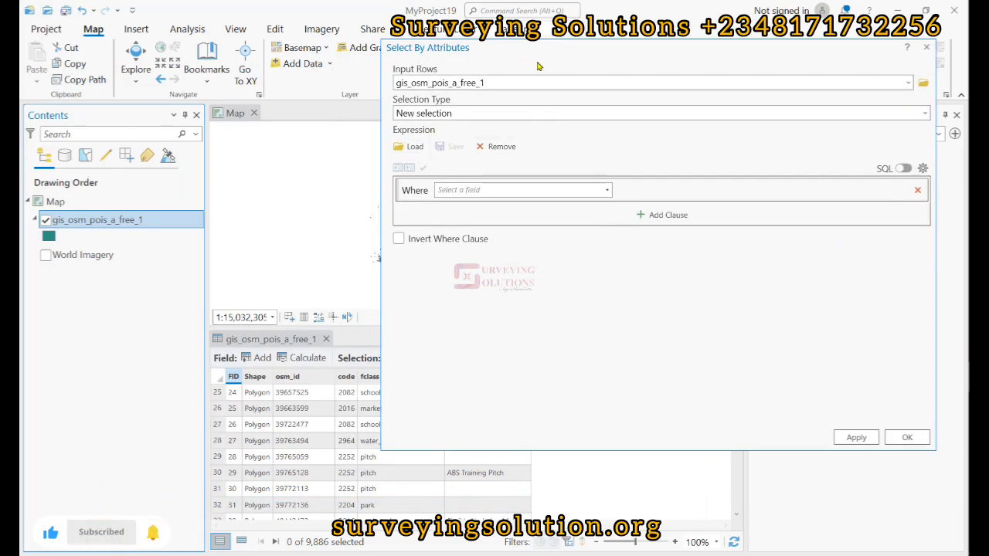
drag(539, 67, 760, 123)
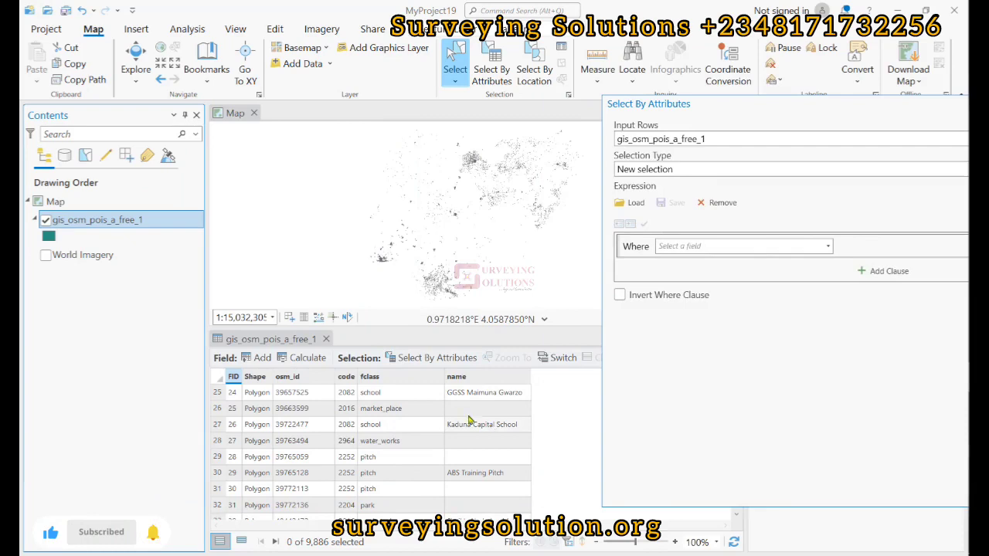
Step: Review fclass values in the table, then dock and re-float the Select By Attributes dialog
scroll(381, 400, down, 8)
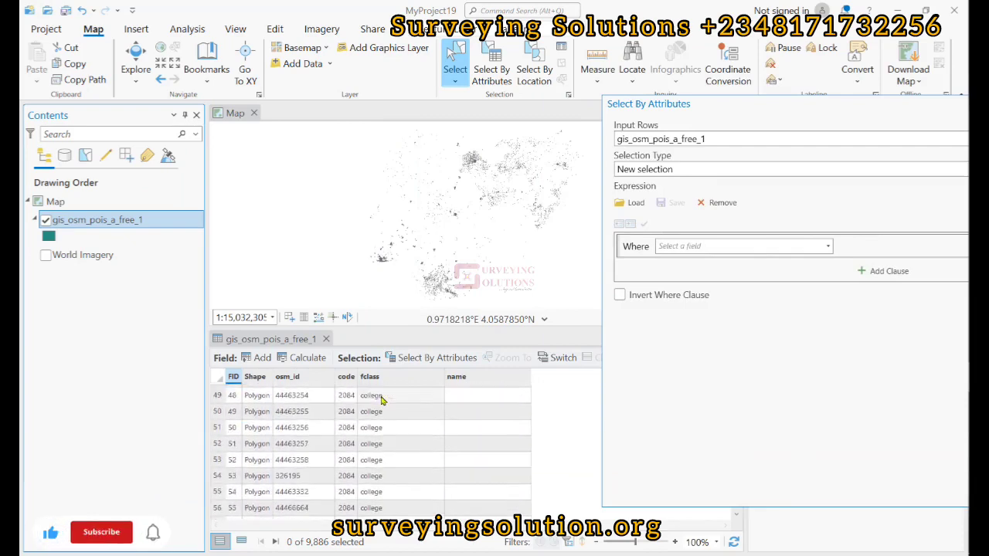
scroll(381, 400, down, 2)
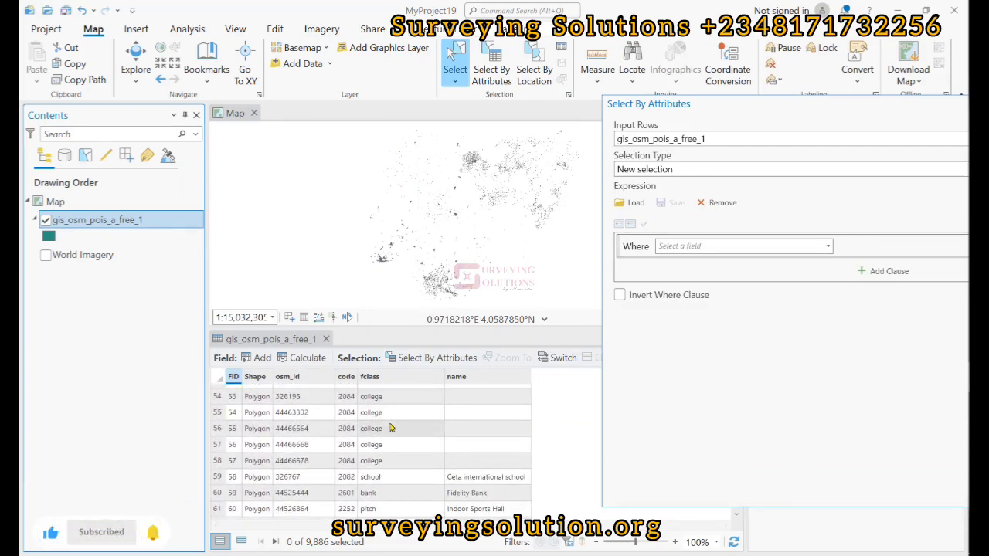
scroll(389, 425, up, 18)
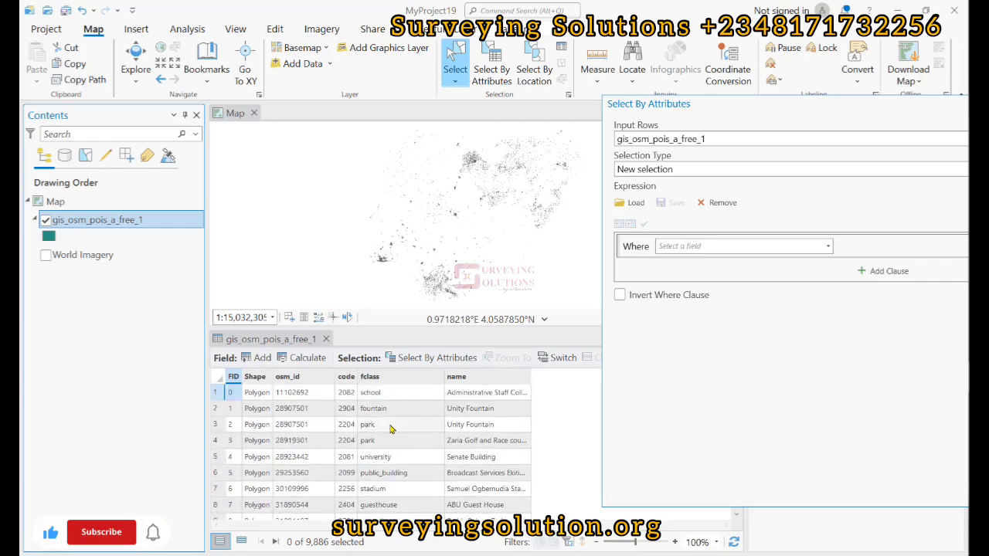
scroll(390, 430, down, 3)
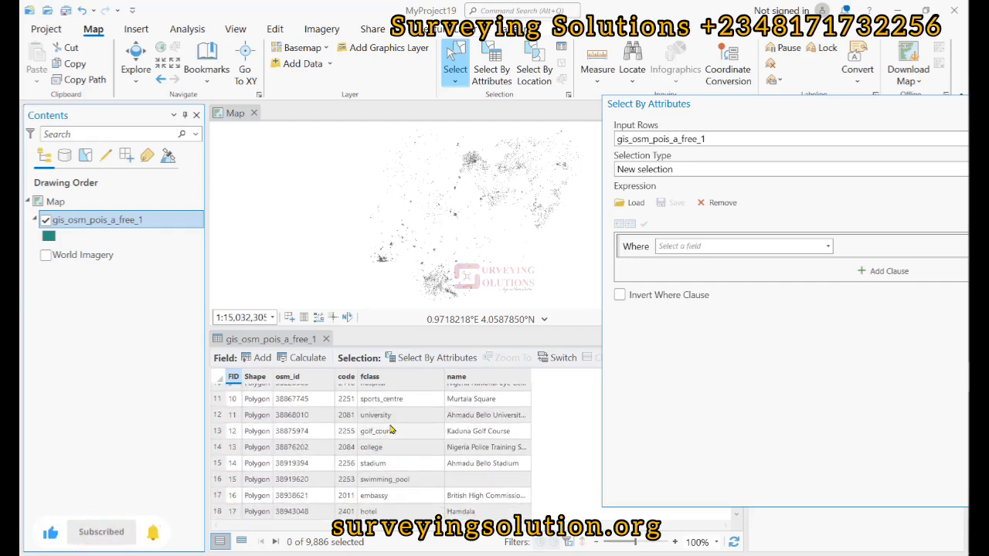
scroll(391, 430, down, 3)
scroll(391, 430, down, 9)
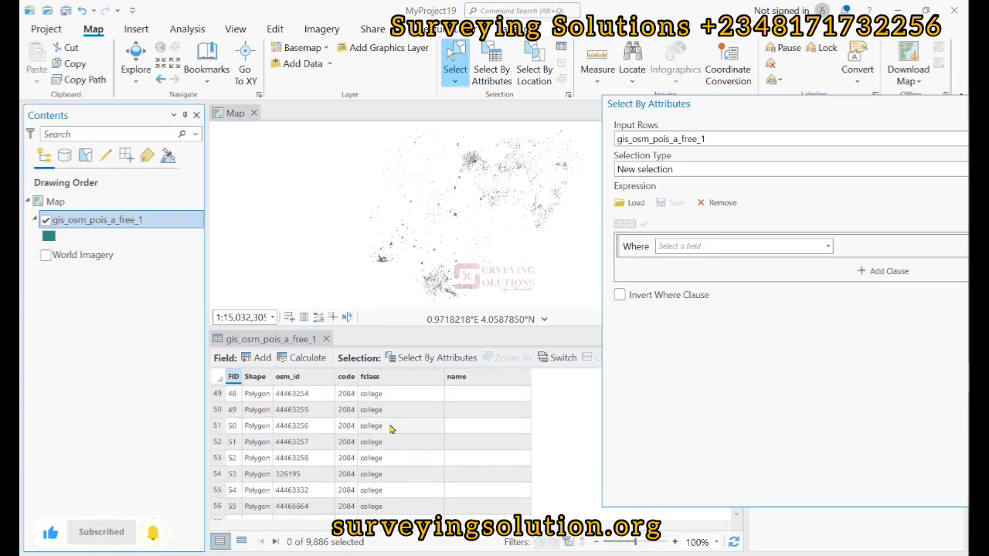
double_click(748, 108)
double_click(630, 116)
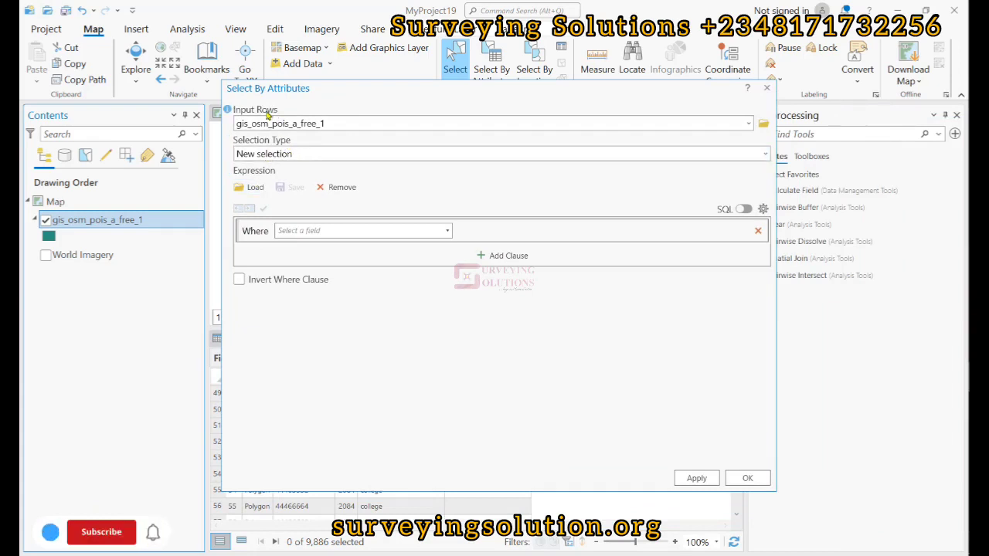
Step: Build and validate the clause fclass is equal to bank, then move the dialog aside
click(447, 233)
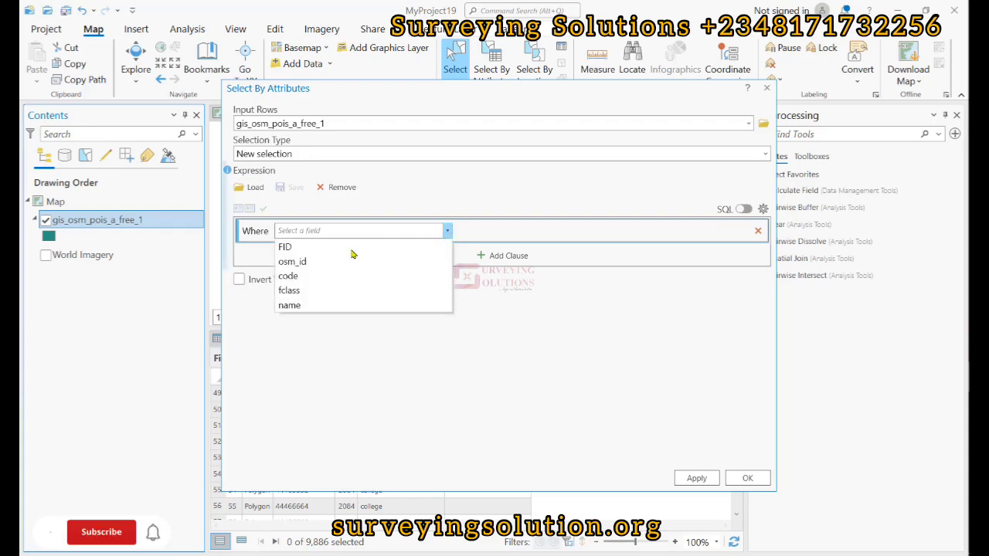
click(313, 290)
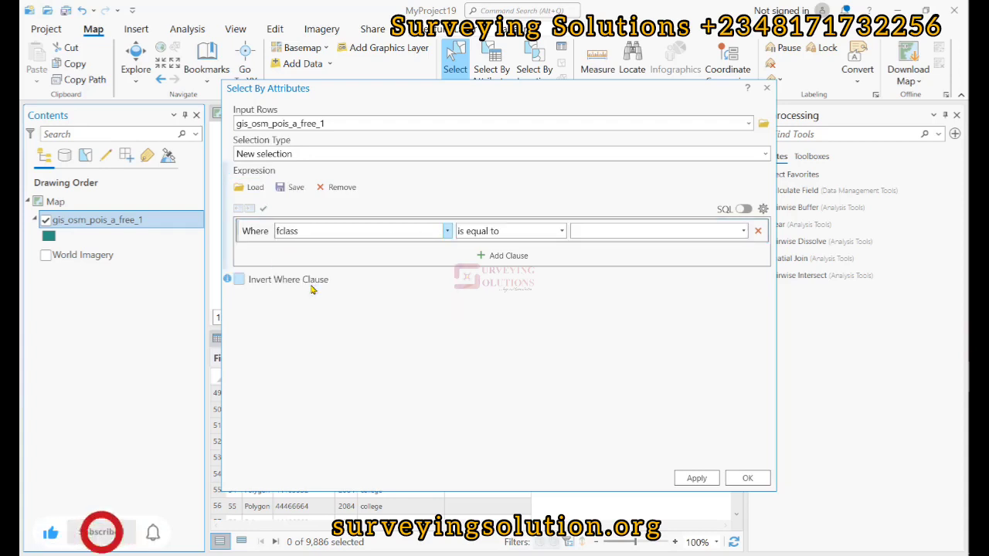
click(563, 231)
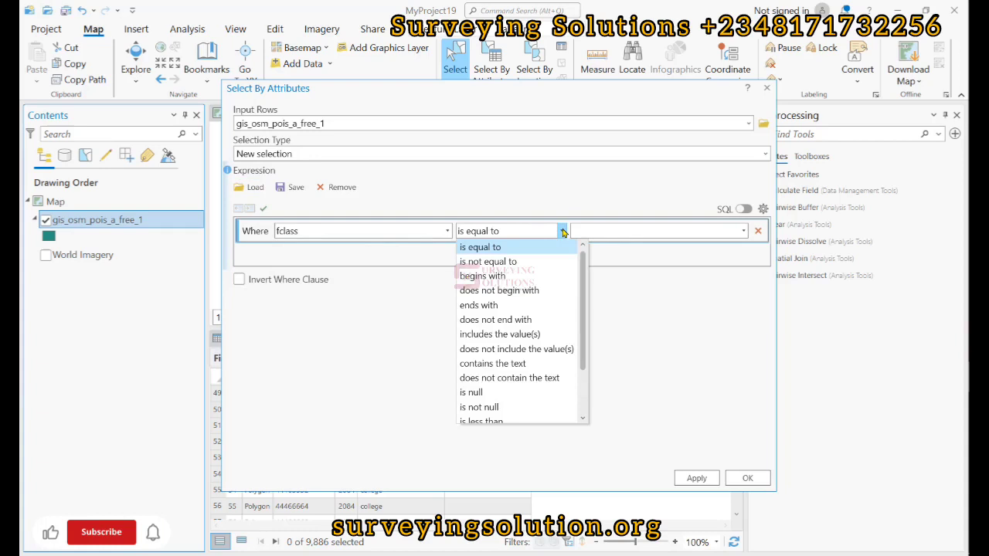
click(627, 244)
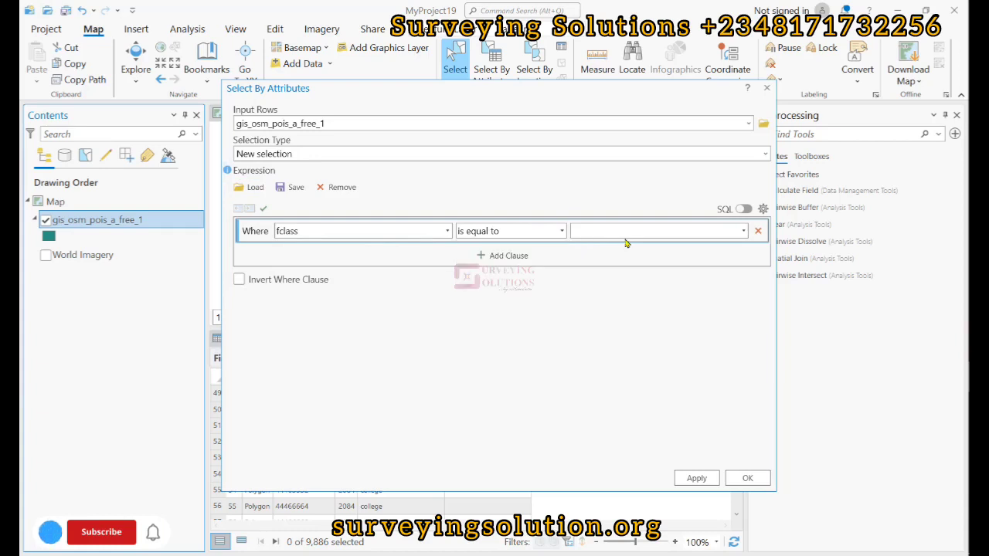
click(744, 232)
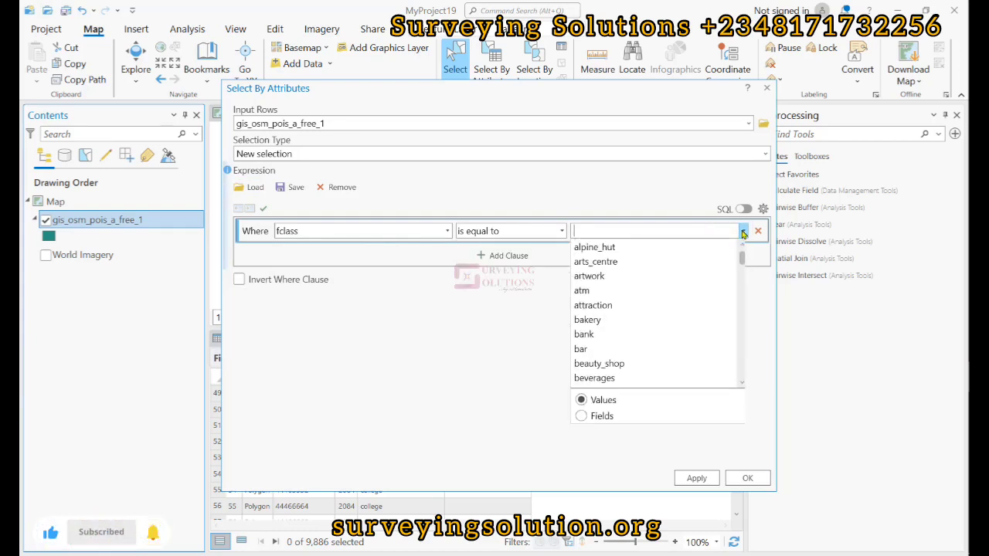
click(586, 334)
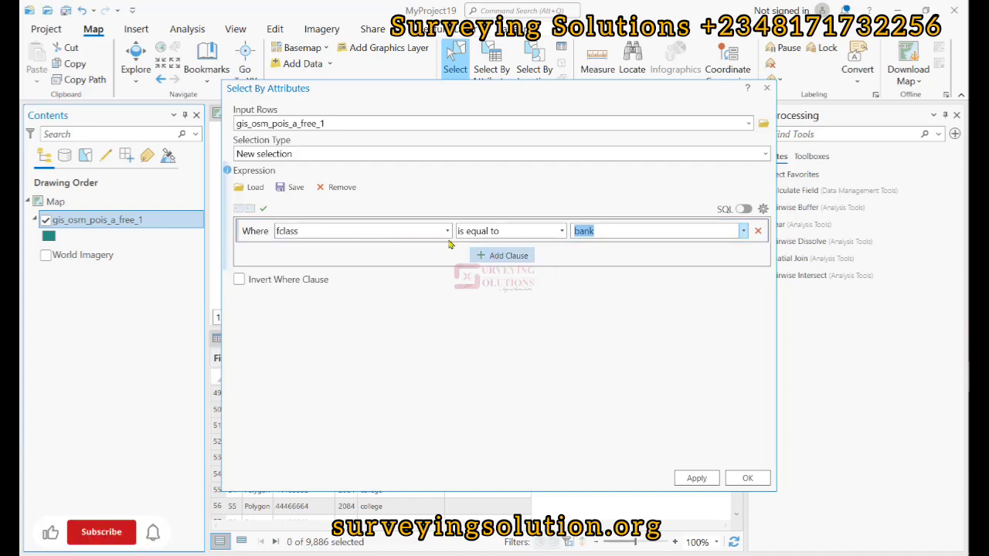
click(263, 209)
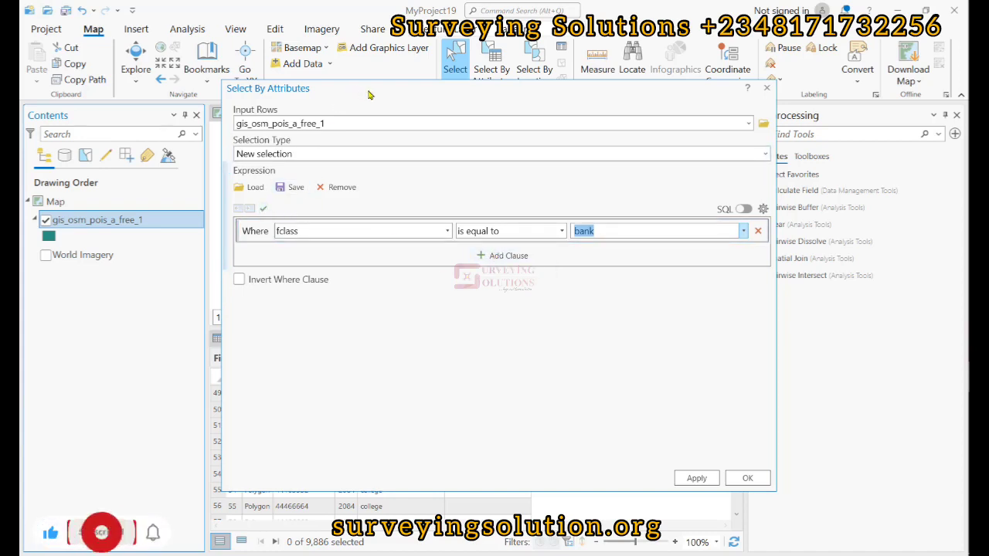
drag(379, 95, 461, 51)
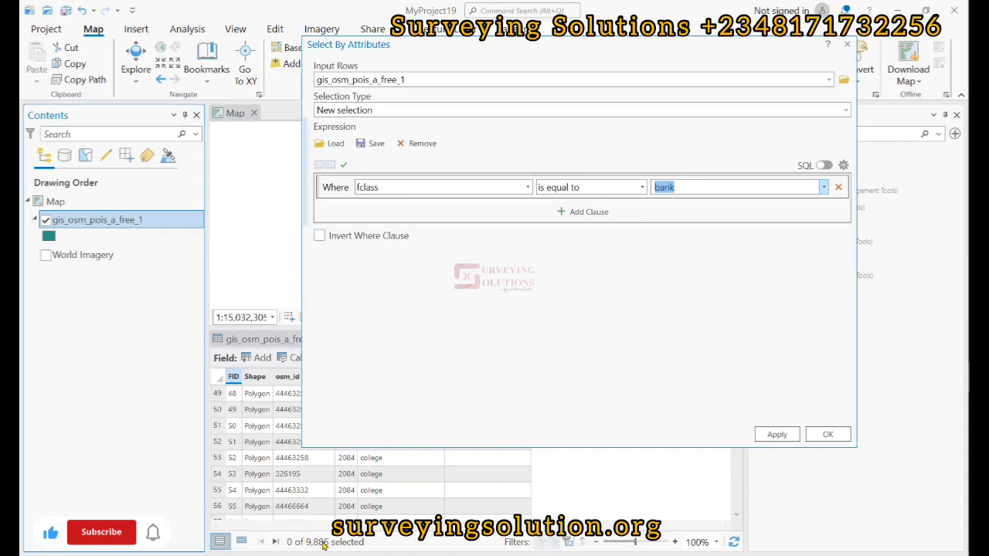
Step: Apply the fclass = bank query, selecting 266 of 9,886 features, and close the dialog
click(779, 434)
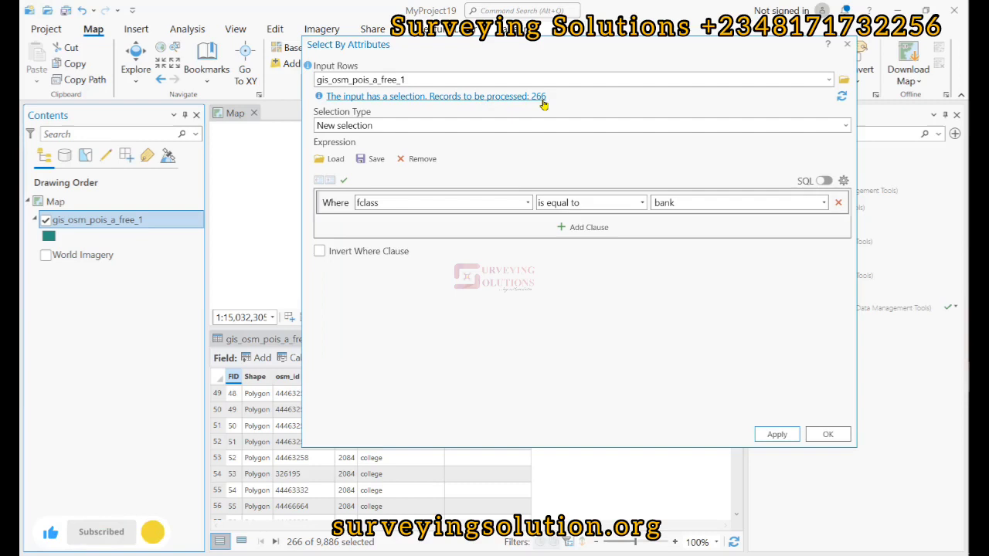
click(823, 434)
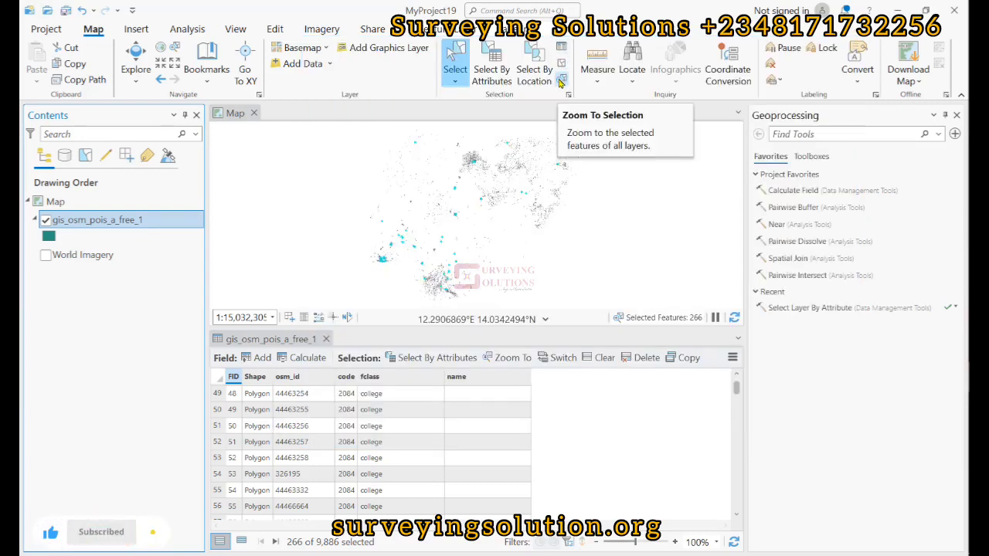
Step: Zoom to the 266 selected bank features, then reopen Select By Attributes with the bank clause
click(562, 80)
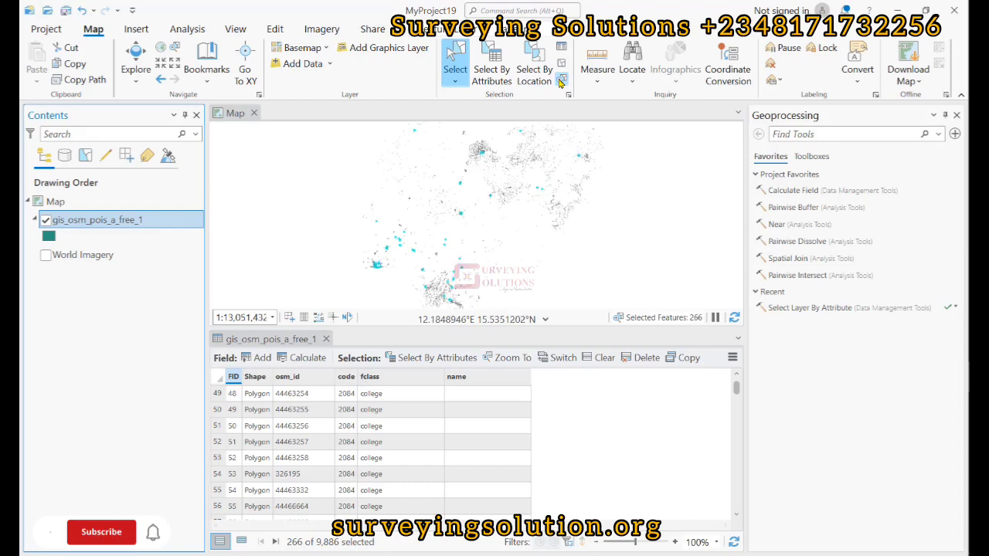
scroll(379, 267, up, 5)
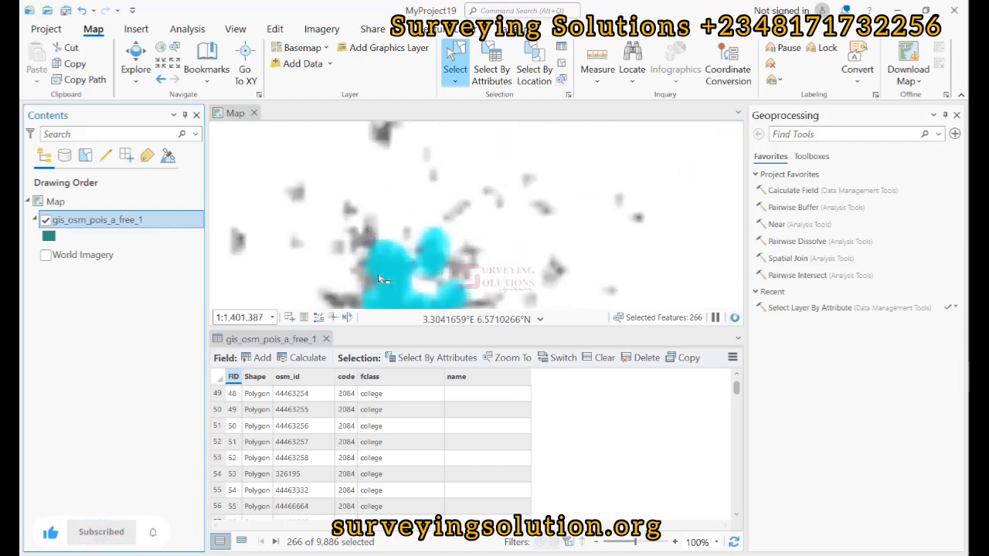
scroll(409, 244, up, 3)
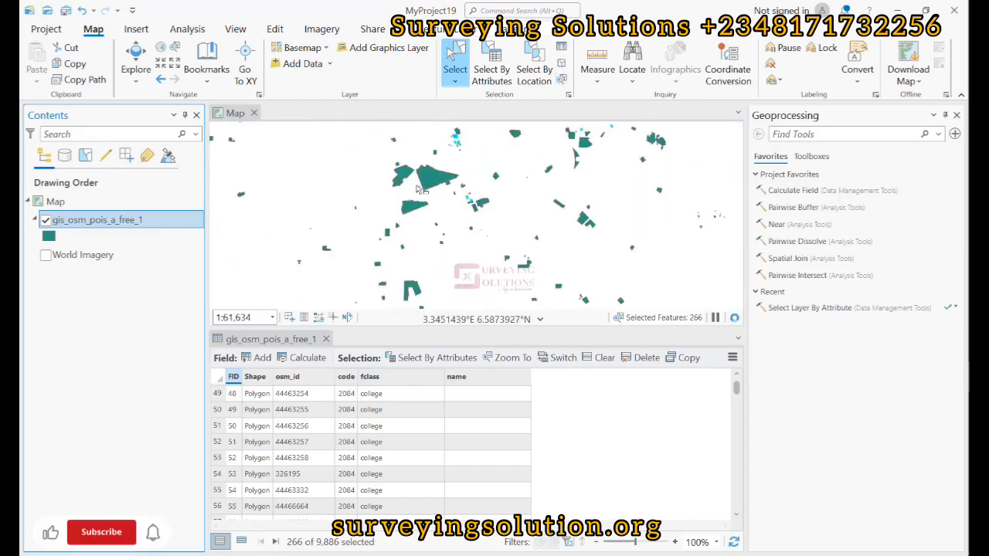
scroll(480, 209, up, 4)
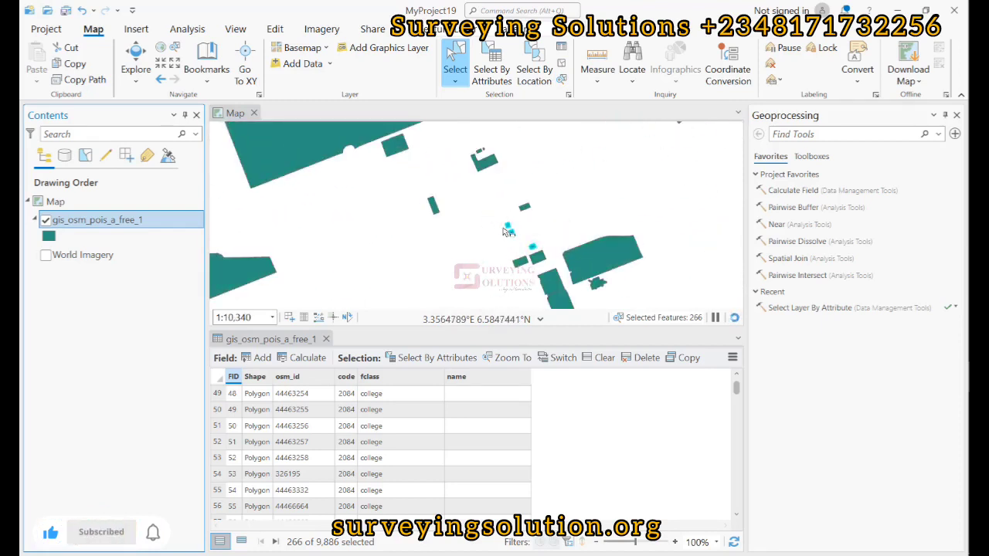
scroll(509, 232, down, 9)
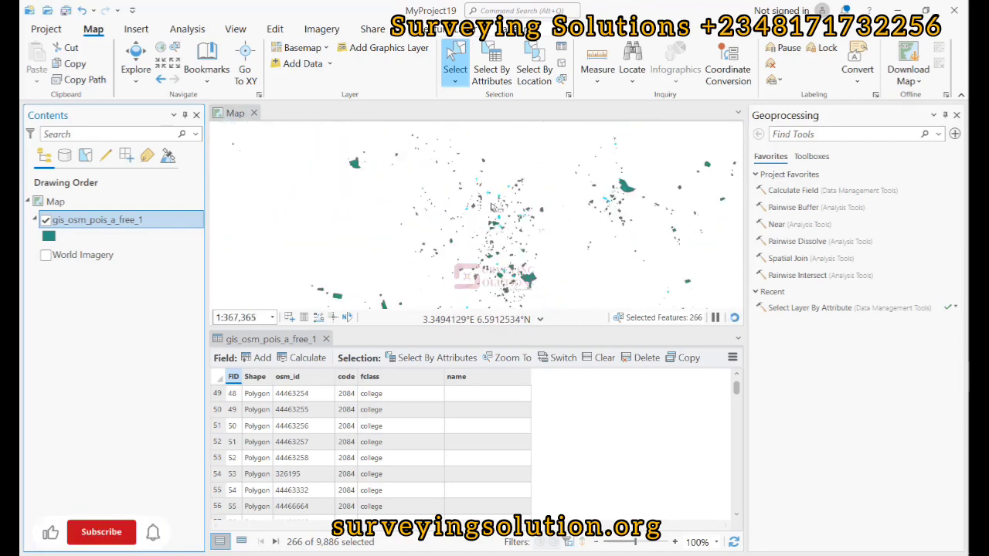
click(497, 62)
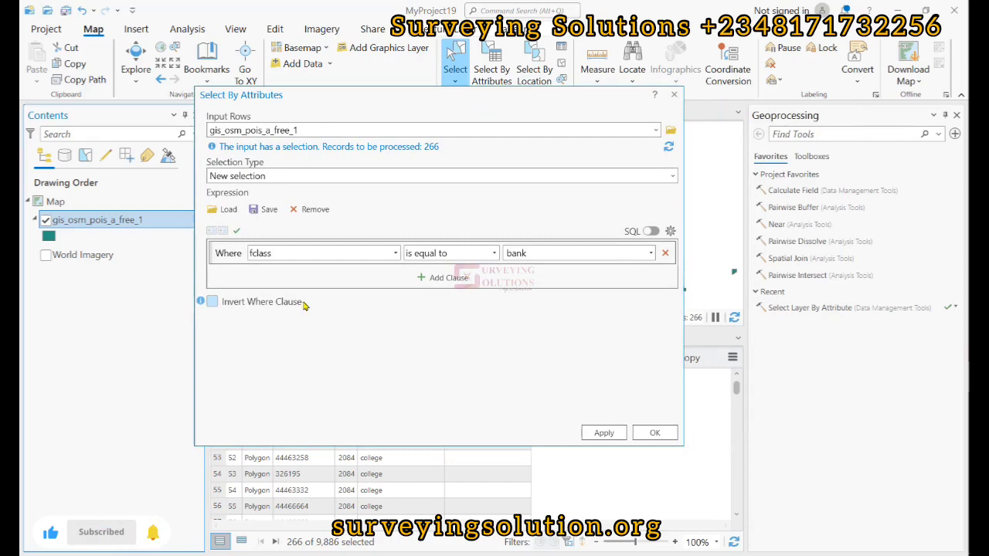
Step: Switch the Select By Attributes query to SQL view so it reads fclass = 'bank'
click(651, 231)
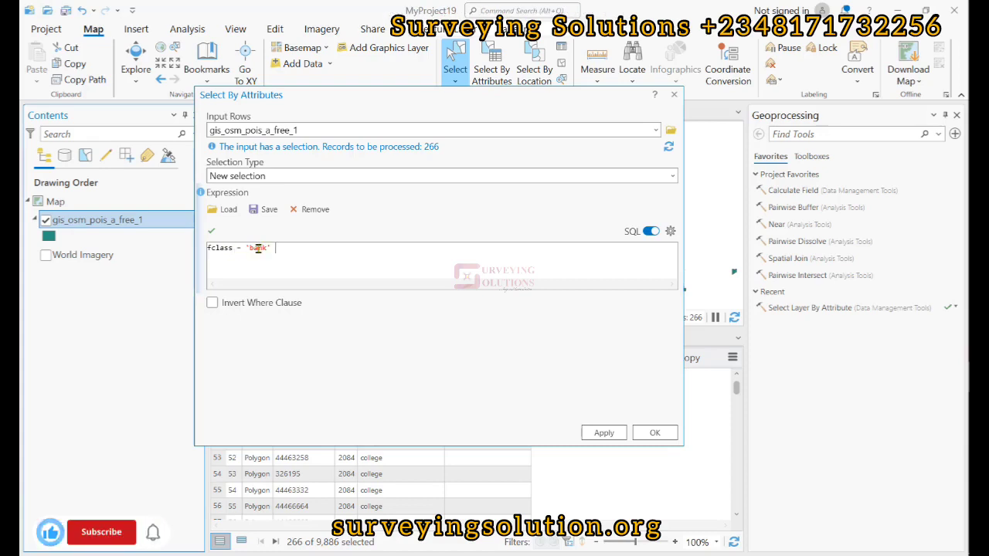
Step: Extend the SQL to fclass = 'bank' OR fclass = 'school' using autocomplete, and verify it
text(or)
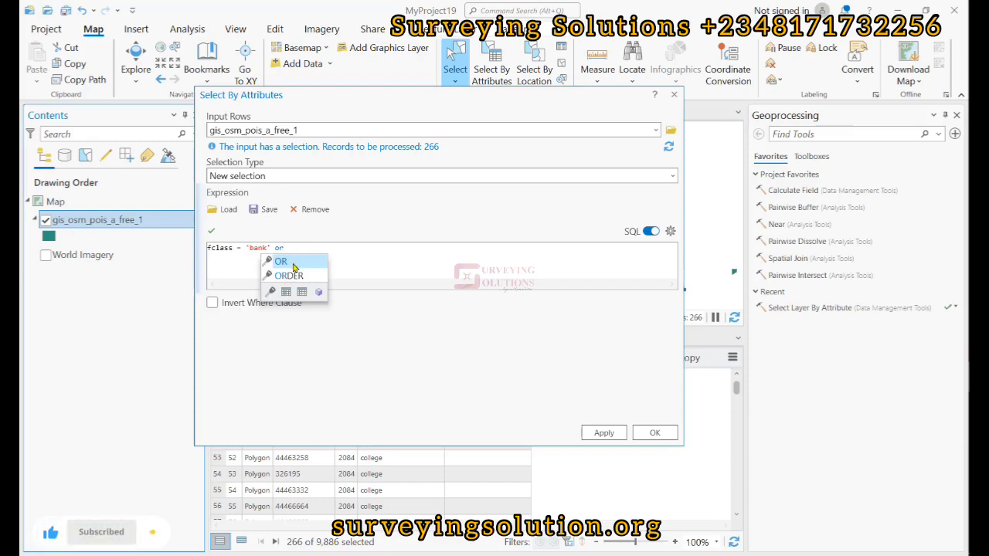
click(293, 263)
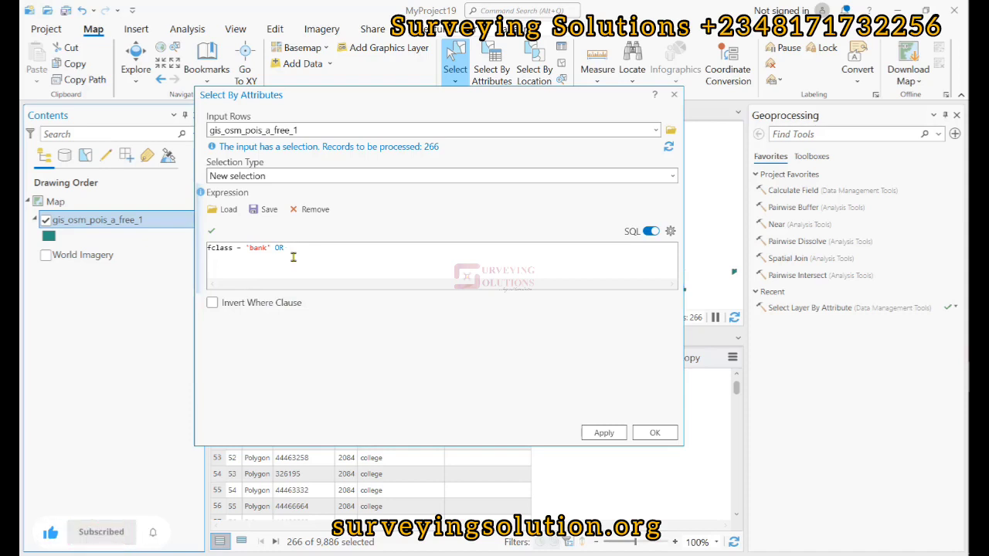
text(f)
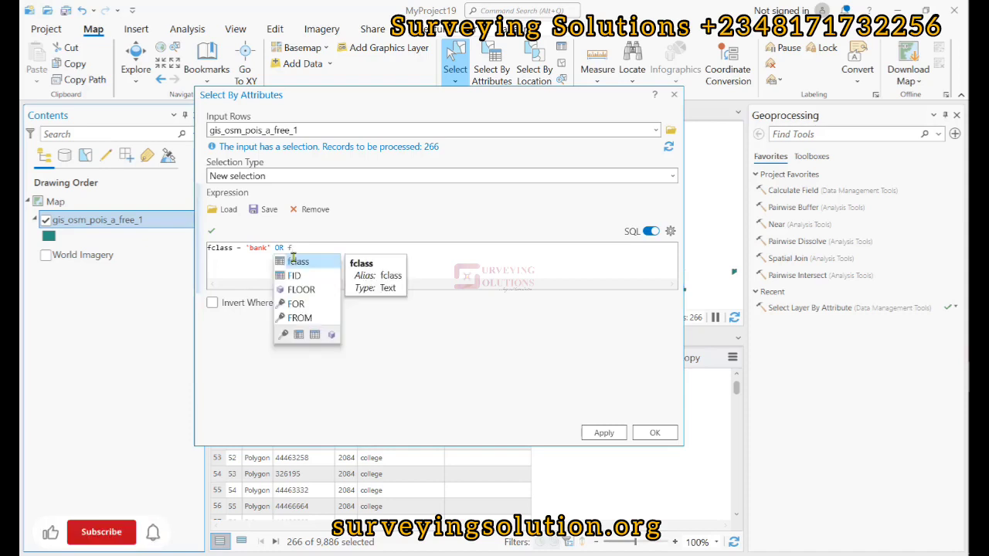
click(299, 261)
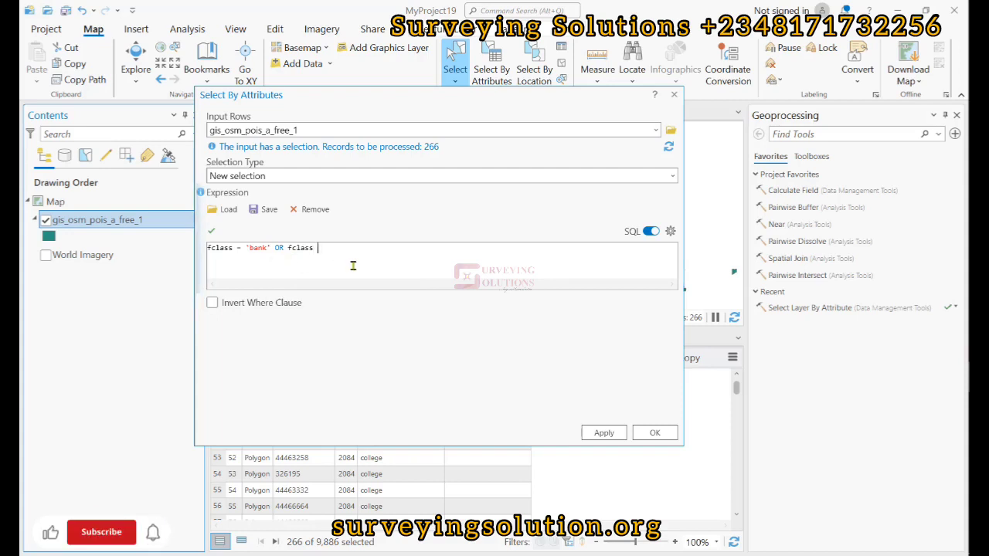
text(= )
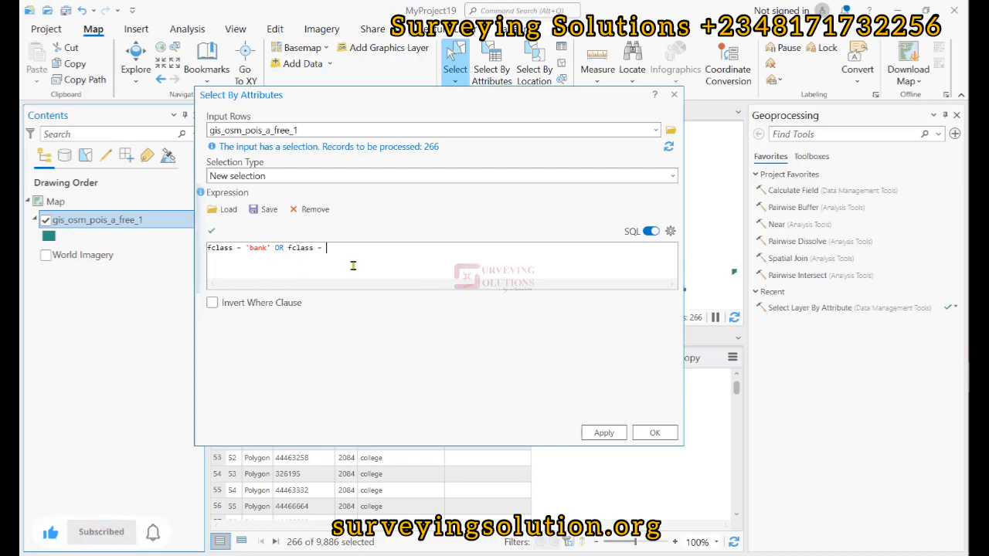
text(')
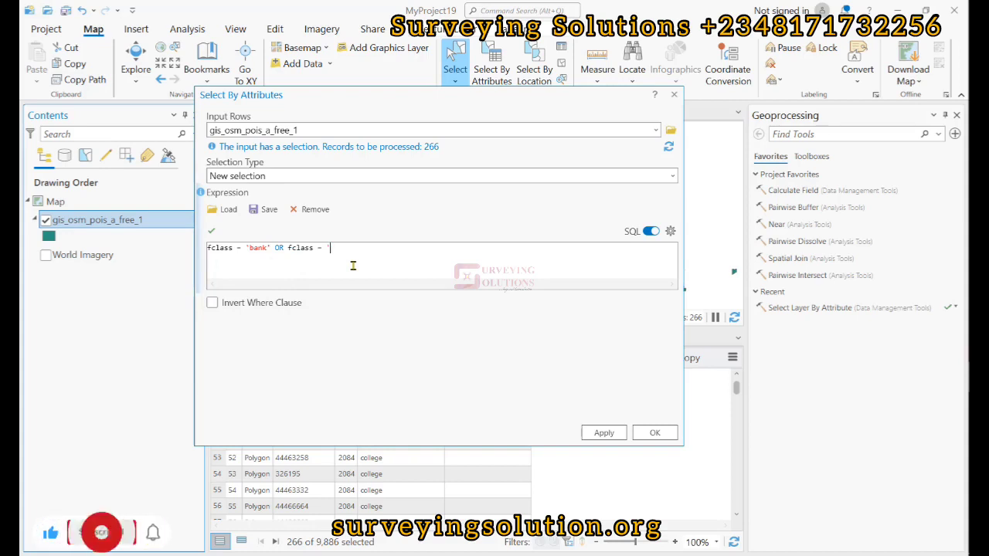
text(school')
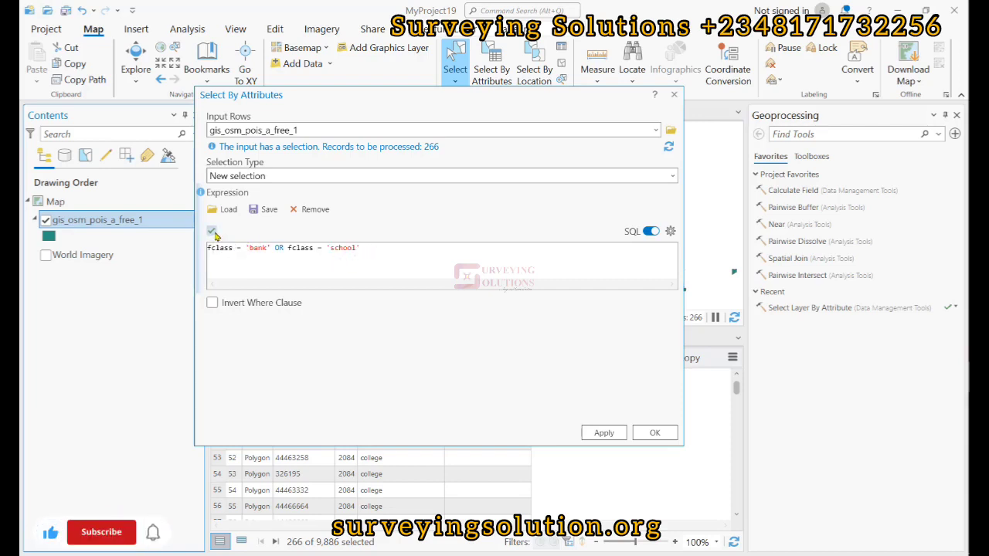
click(215, 233)
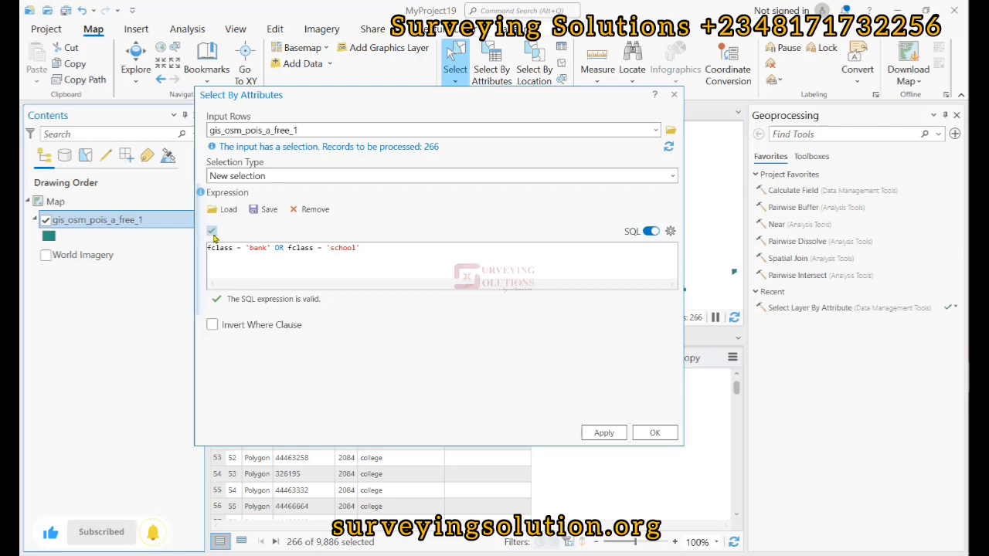
Step: Test validation with stray trailing text 'hhh', then delete it and re-verify the expression
click(374, 252)
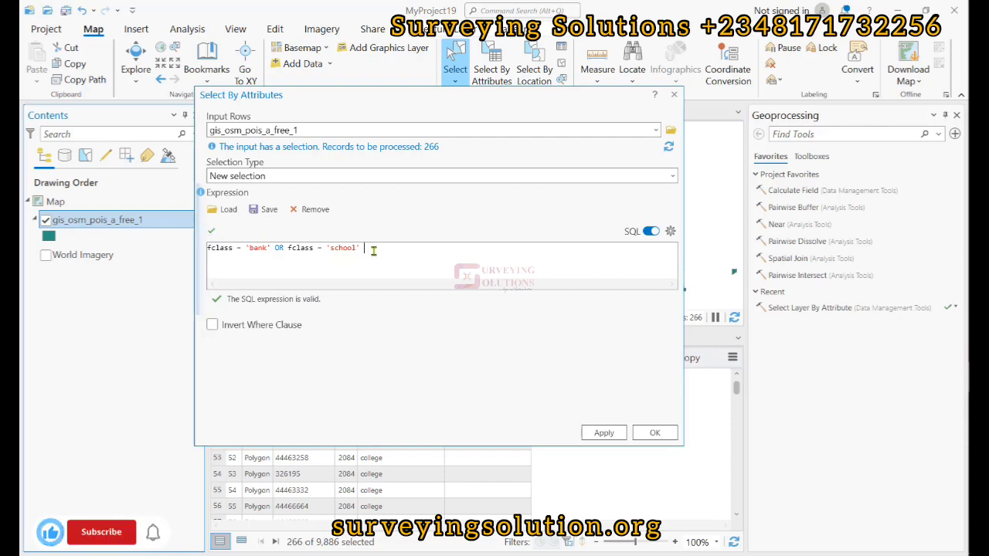
text(hhh)
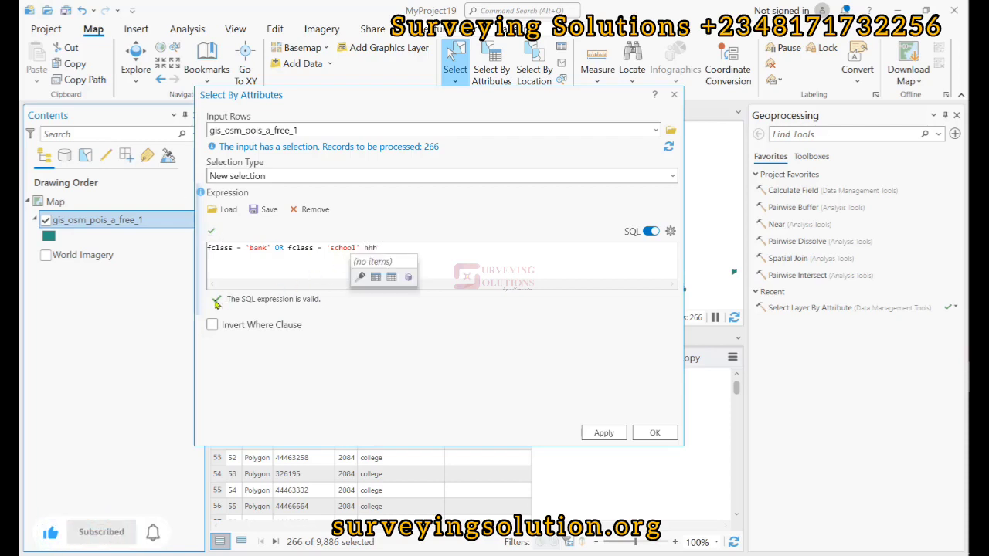
click(212, 231)
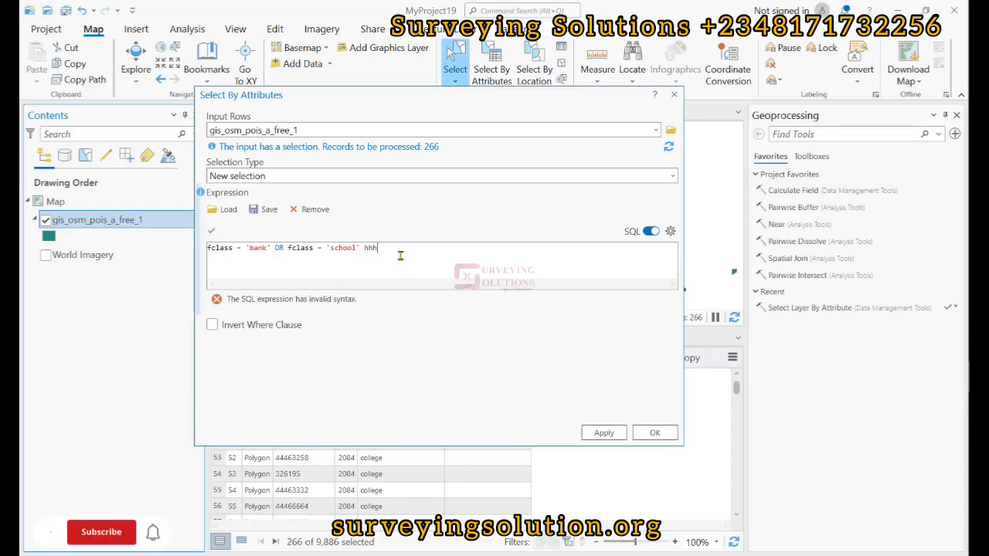
key(BackSpace)
key(BackSpace)
key(BackSpace)
key(BackSpace)
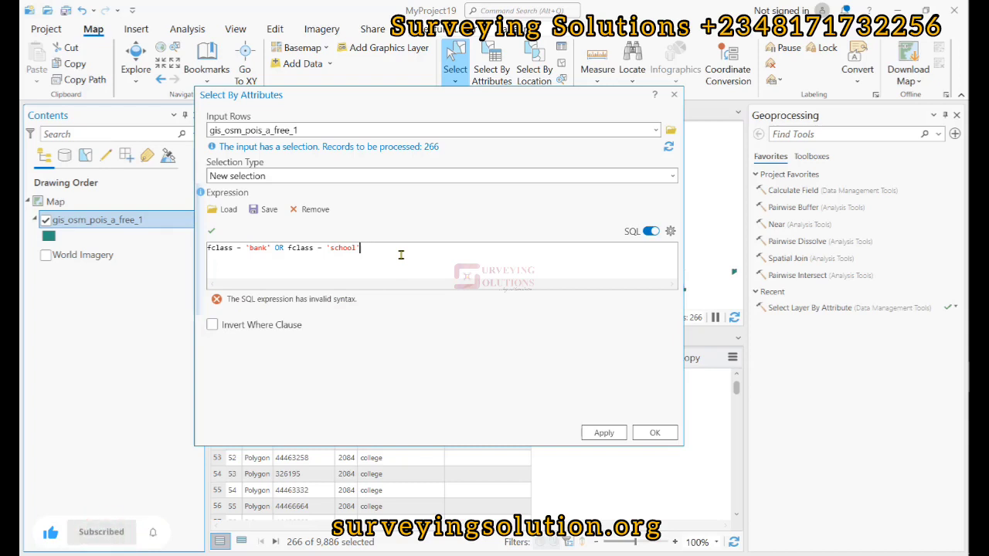
click(213, 232)
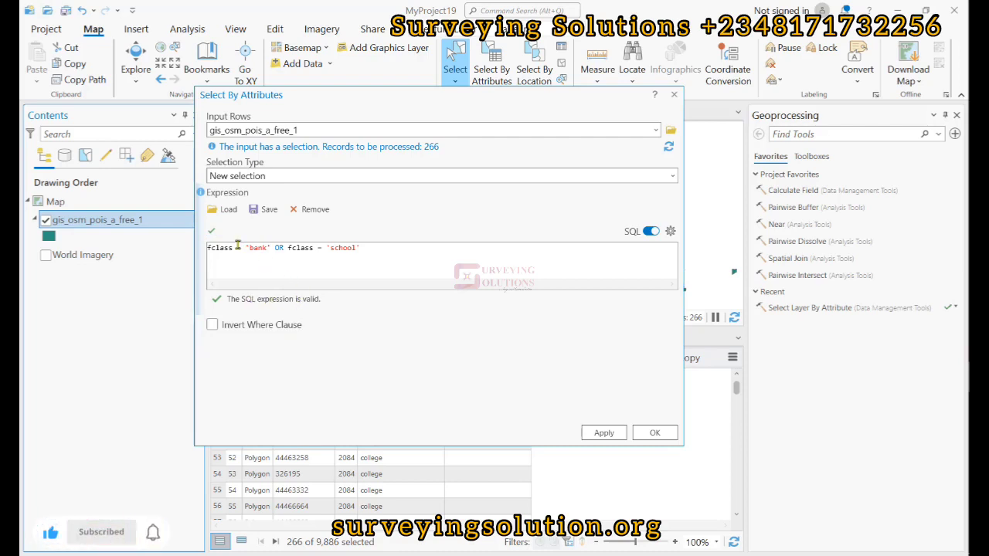
Step: Check the query in clause and SQL views, then apply it to select 1,126 features
click(652, 231)
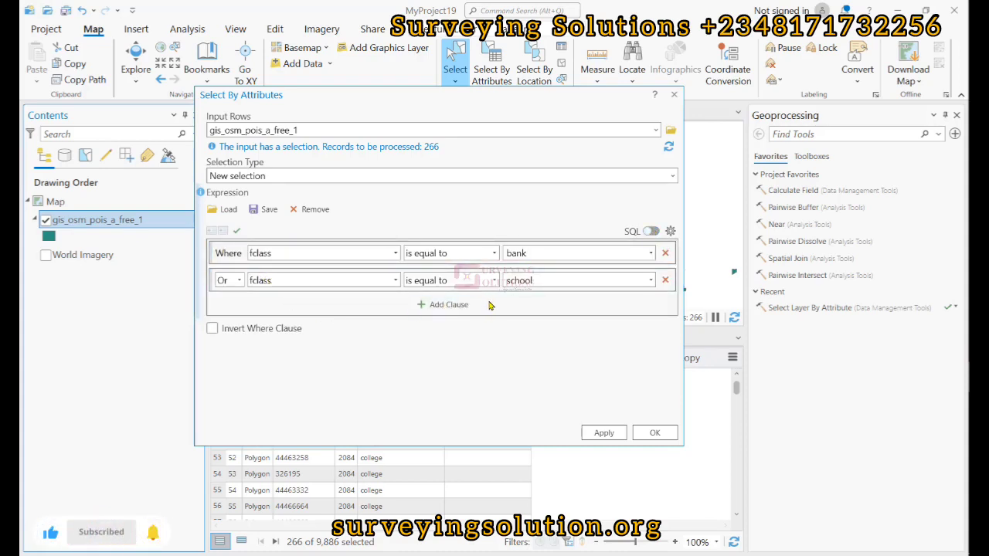
click(648, 233)
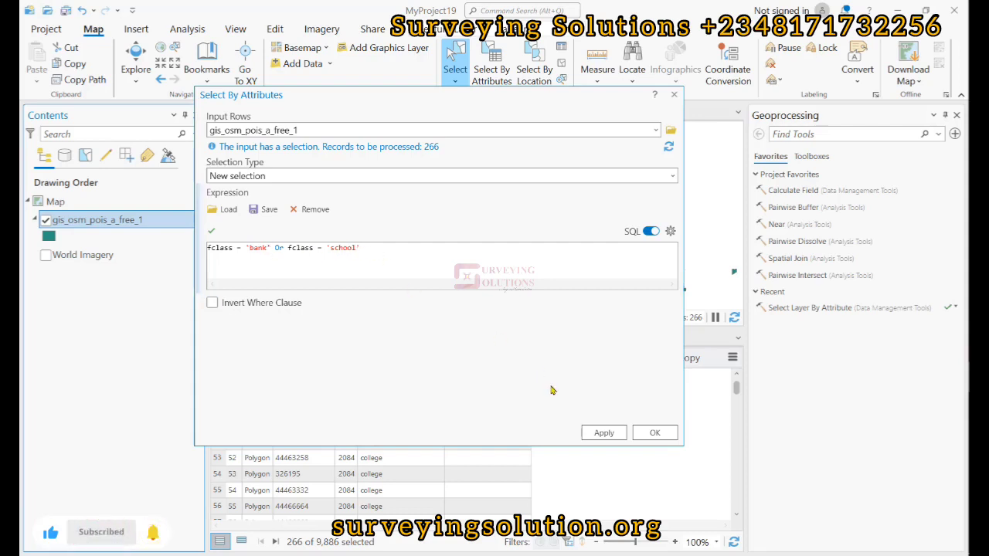
click(598, 428)
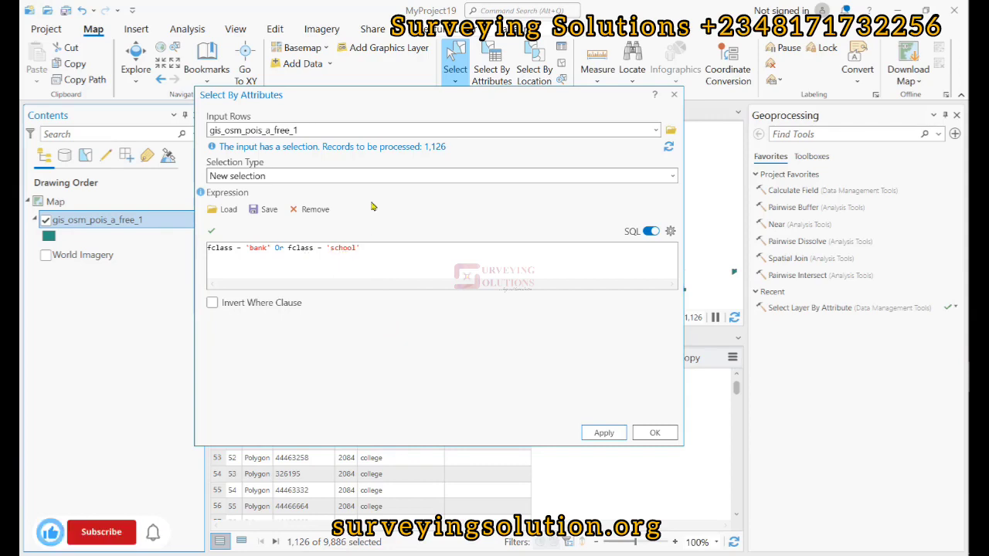
Step: Move the dialog aside and bring up the gis_osm_pois_a_free_1 layer's Selection submenu
drag(410, 98, 490, 394)
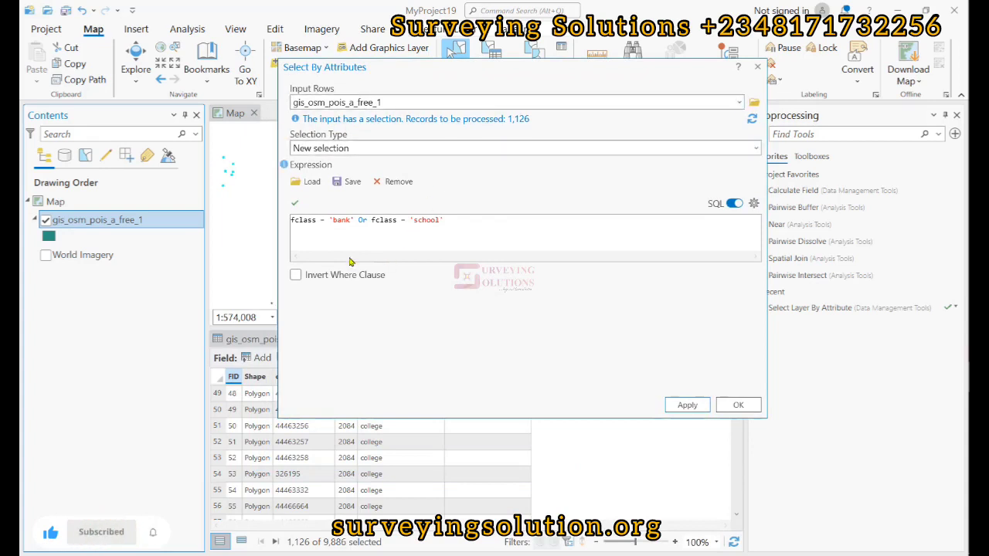
mouse_move(286, 170)
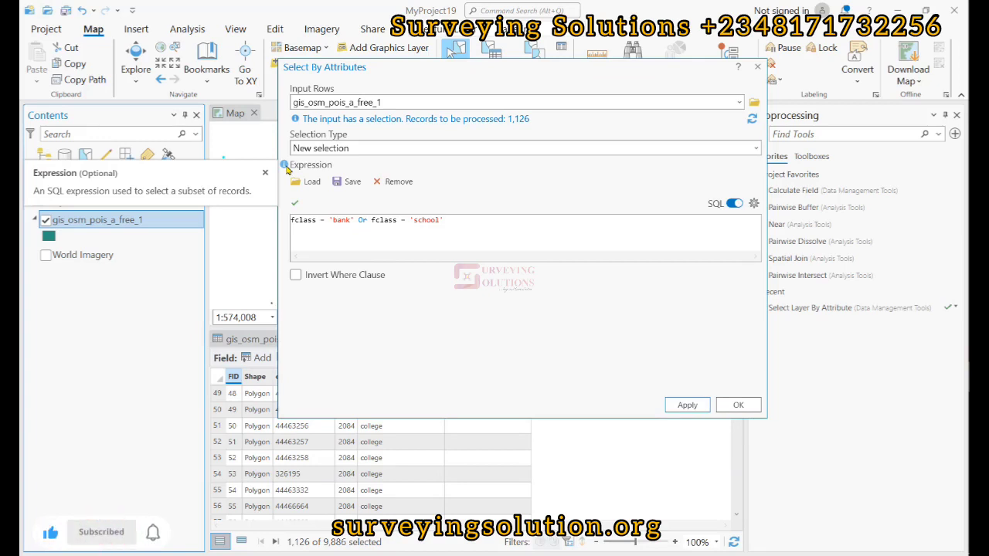
right_click(108, 224)
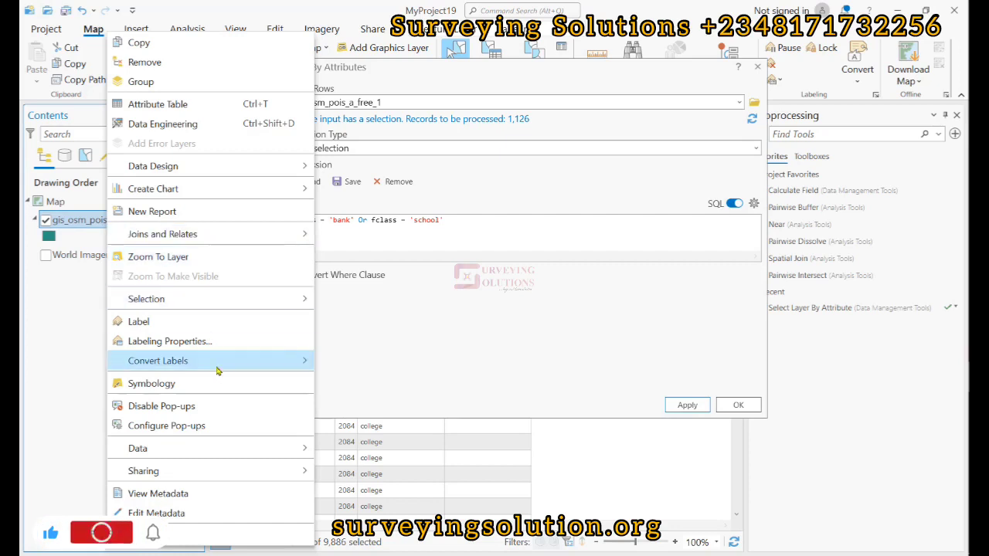
mouse_move(232, 299)
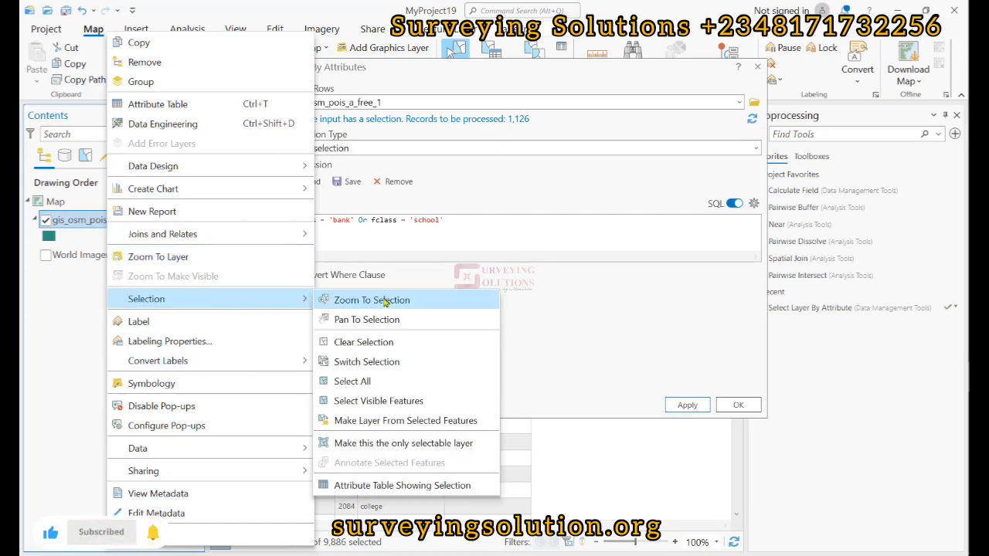
Step: Show only the 1,126 selected records in the attribute table and scroll through the bank and school rows
click(394, 486)
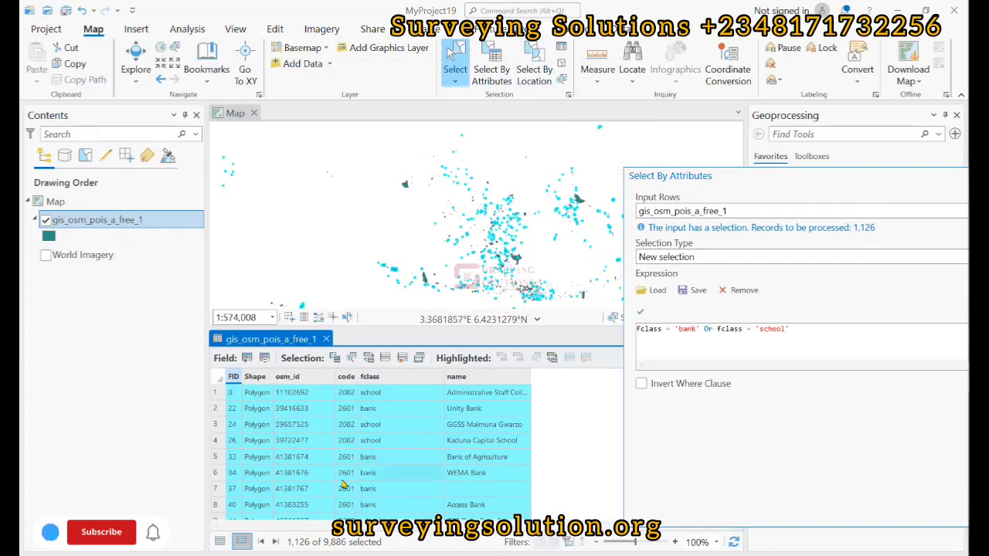
scroll(377, 430, down, 16)
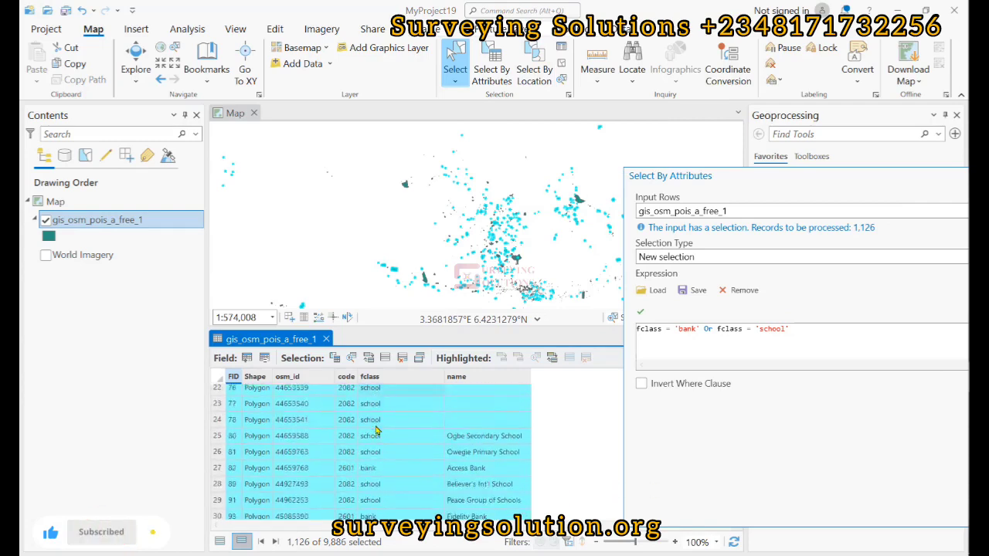
scroll(376, 431, down, 18)
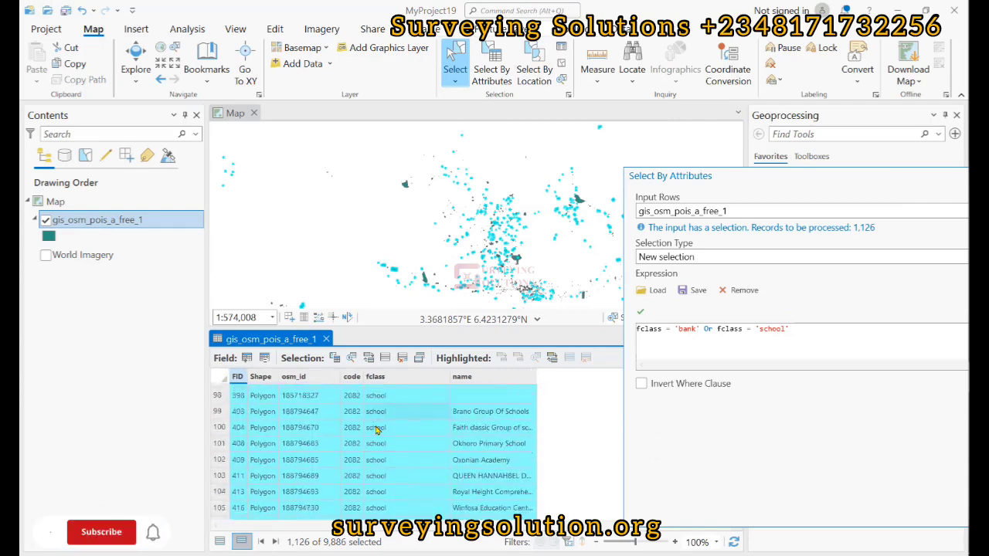
scroll(376, 430, down, 20)
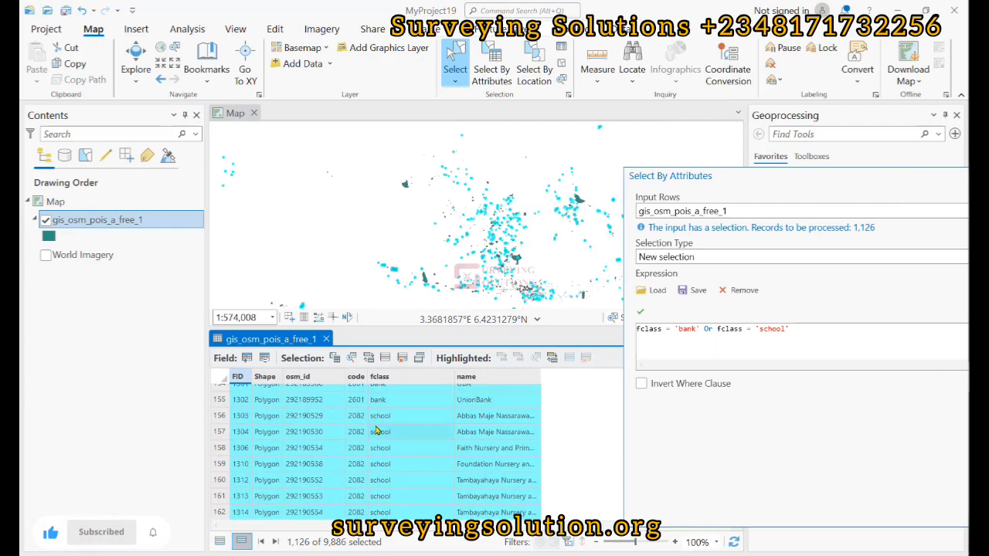
scroll(376, 430, up, 8)
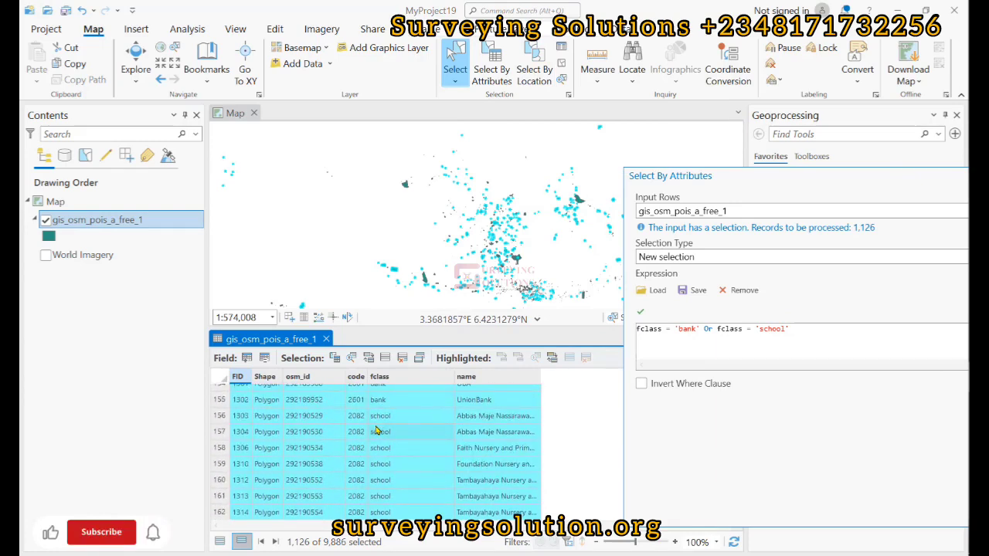
scroll(377, 430, up, 20)
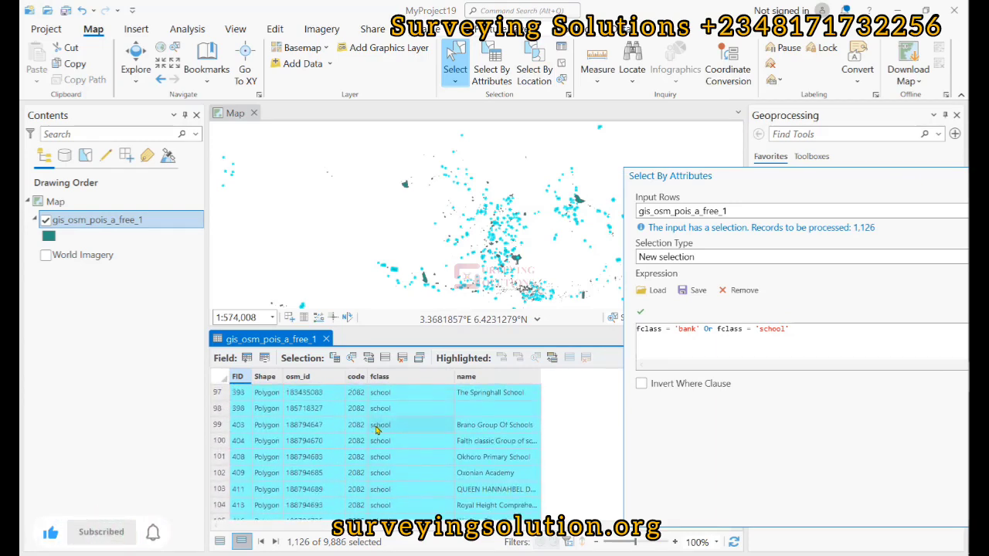
scroll(376, 430, up, 6)
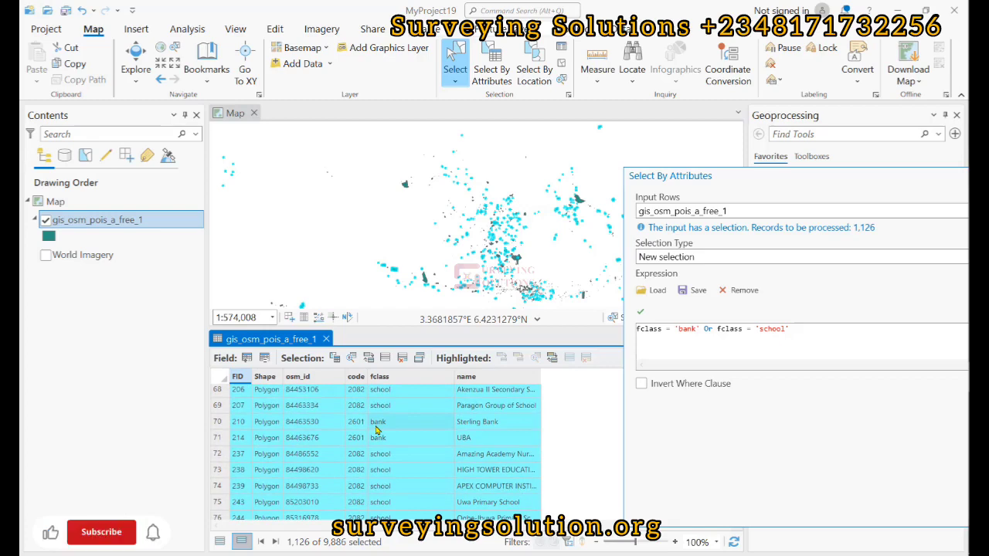
scroll(376, 430, up, 10)
scroll(376, 430, up, 12)
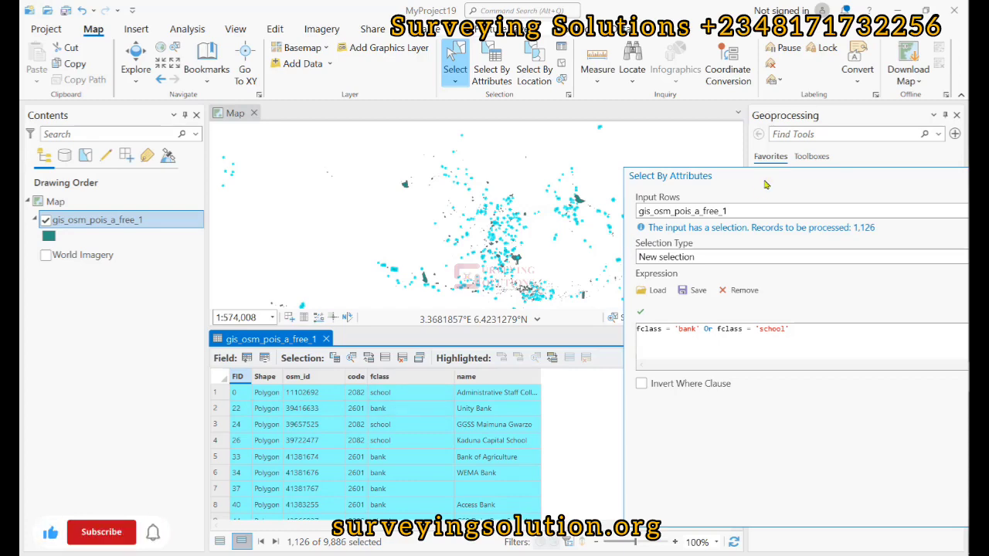
Step: Show all records in the attribute table, keeping 1,126 selected, and reposition the query dialog
drag(803, 175, 436, 134)
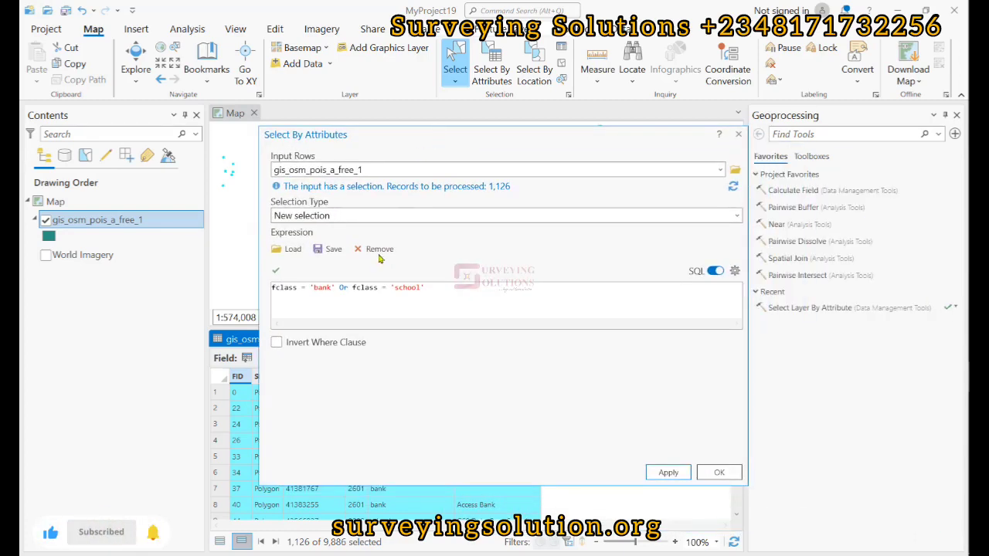
click(220, 542)
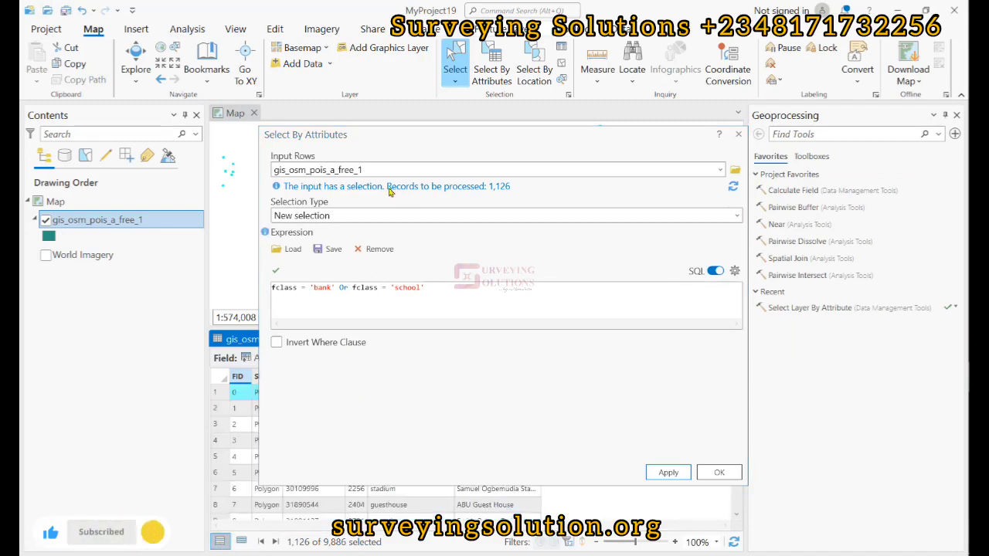
drag(417, 136, 640, 236)
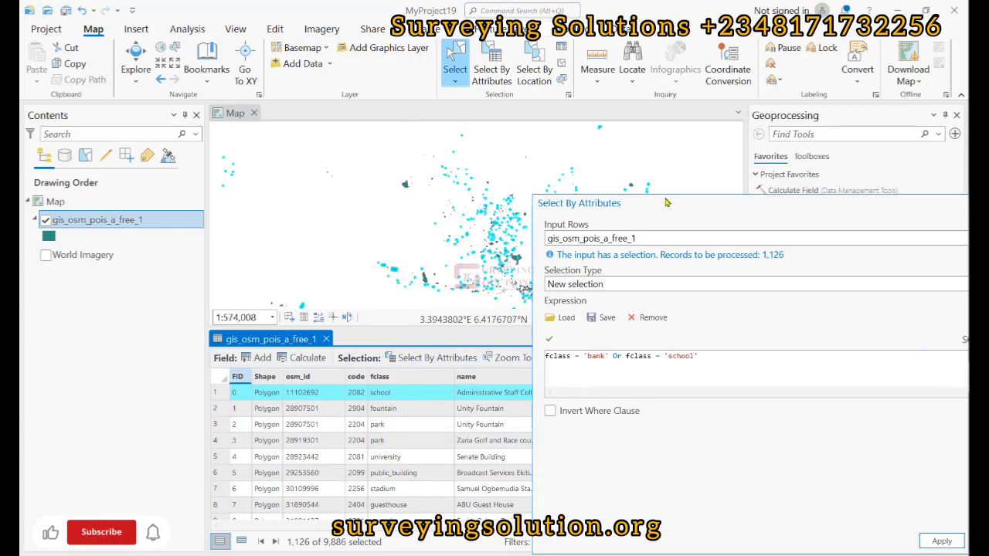
drag(679, 203, 360, 132)
click(699, 272)
click(597, 259)
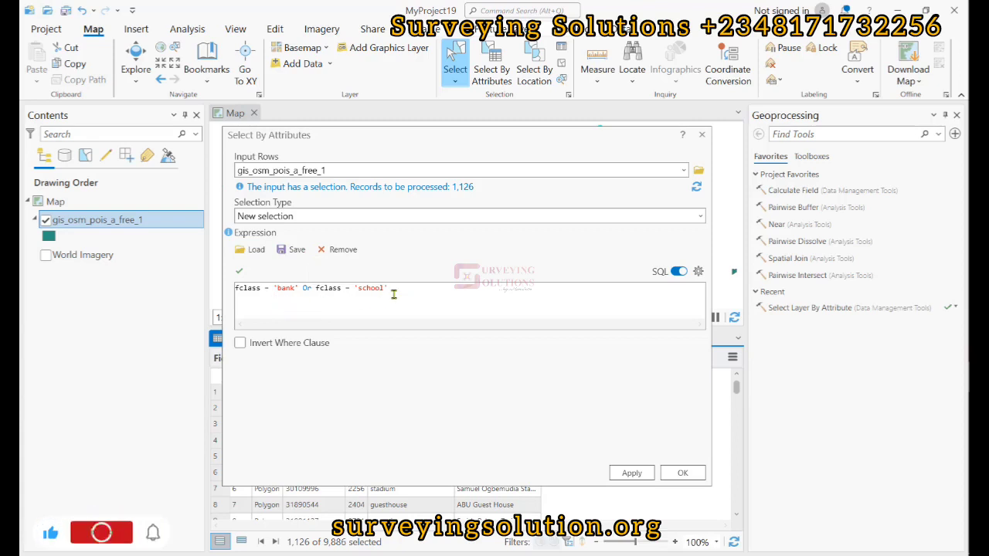
Step: Save the bank-or-school expression as Expression_SS, a Query Expression (EXP) file
click(294, 249)
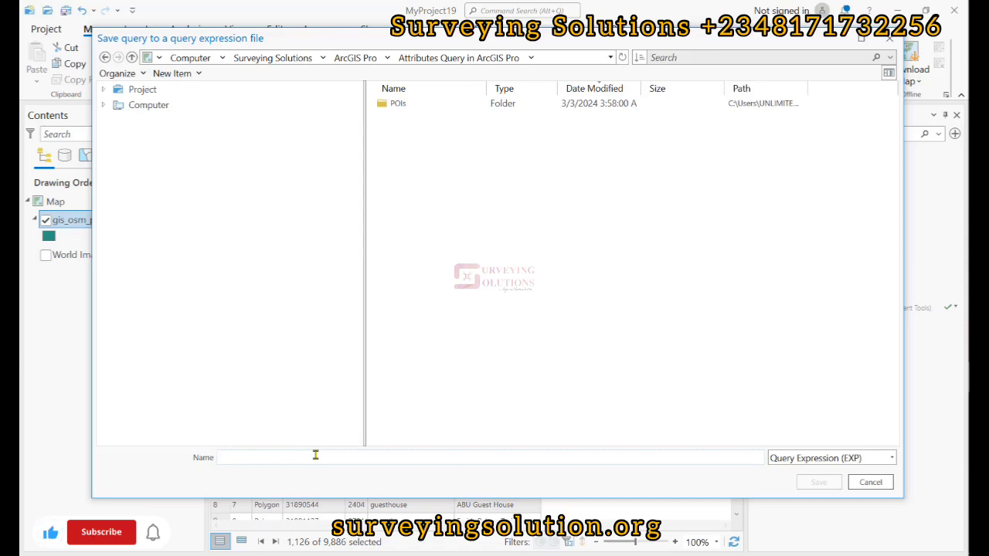
text(Expressi)
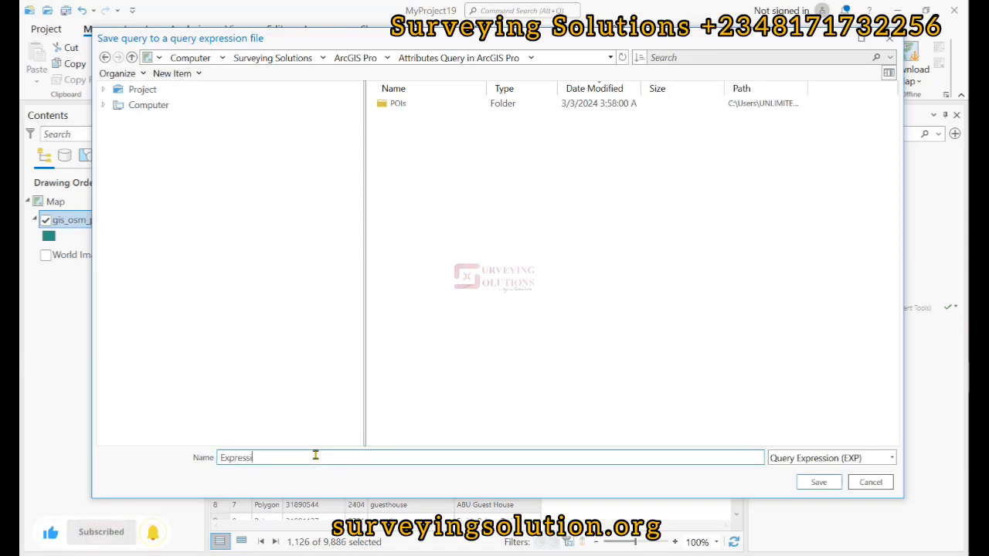
text(on)
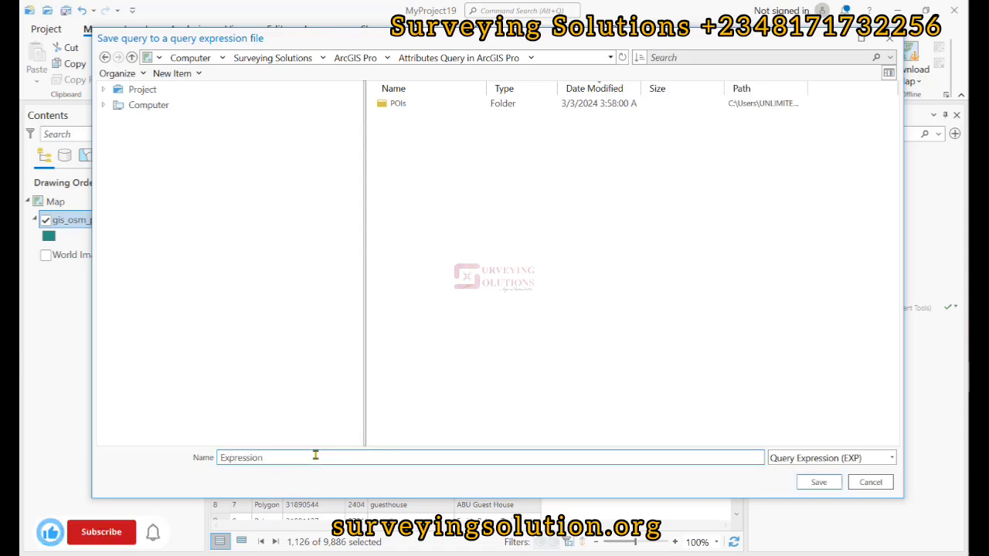
text(_SS)
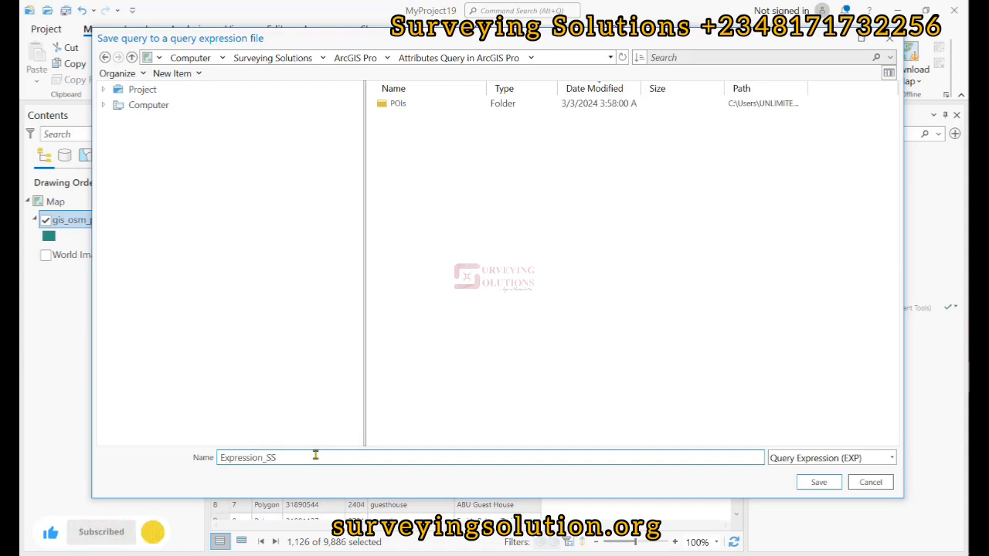
click(811, 459)
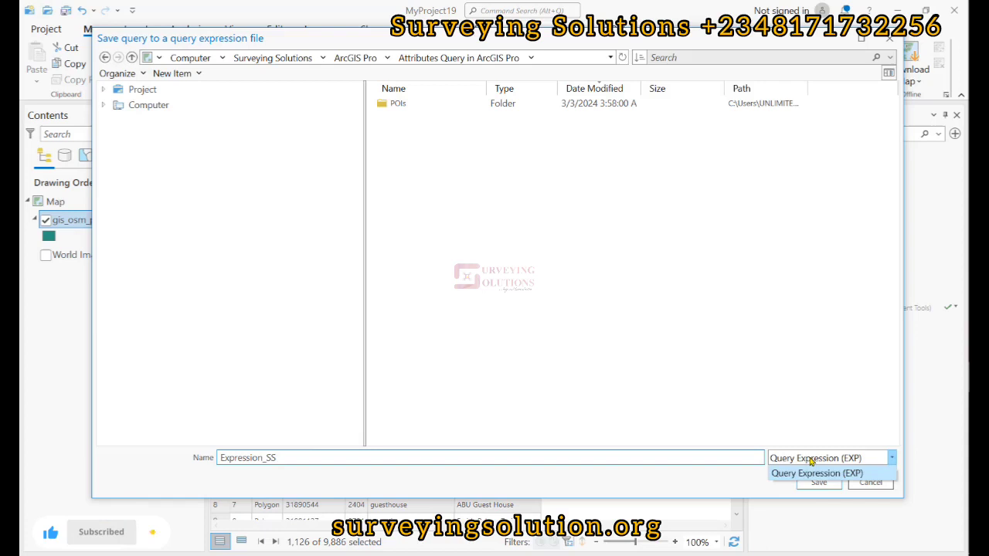
click(812, 473)
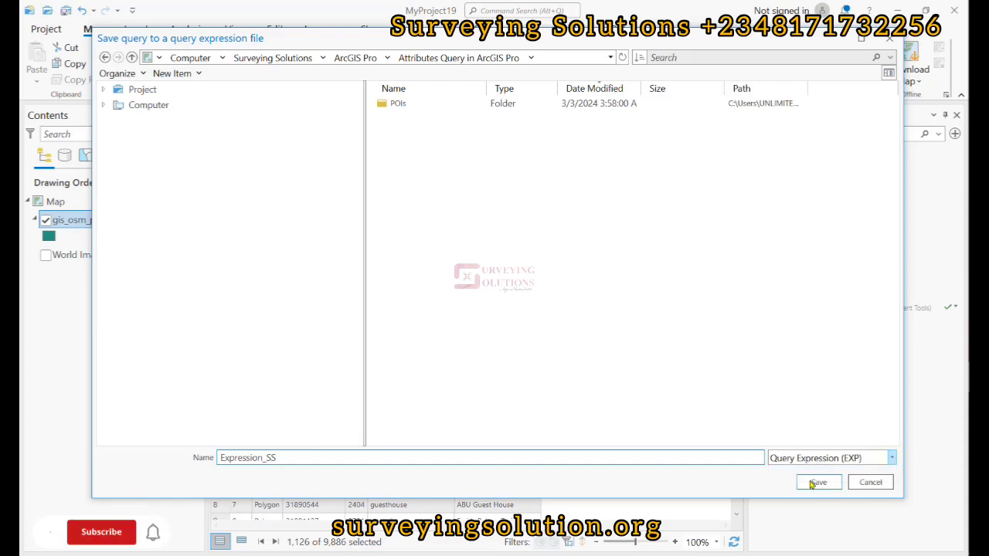
click(811, 484)
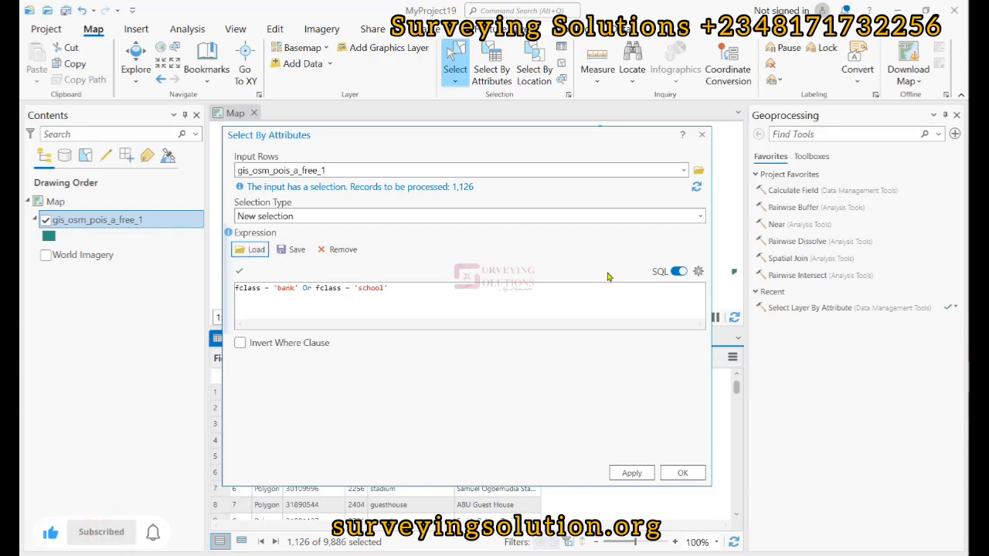
Step: Clear the expression, reload Expression_SS.exp, and check it in SQL and clause views
click(332, 250)
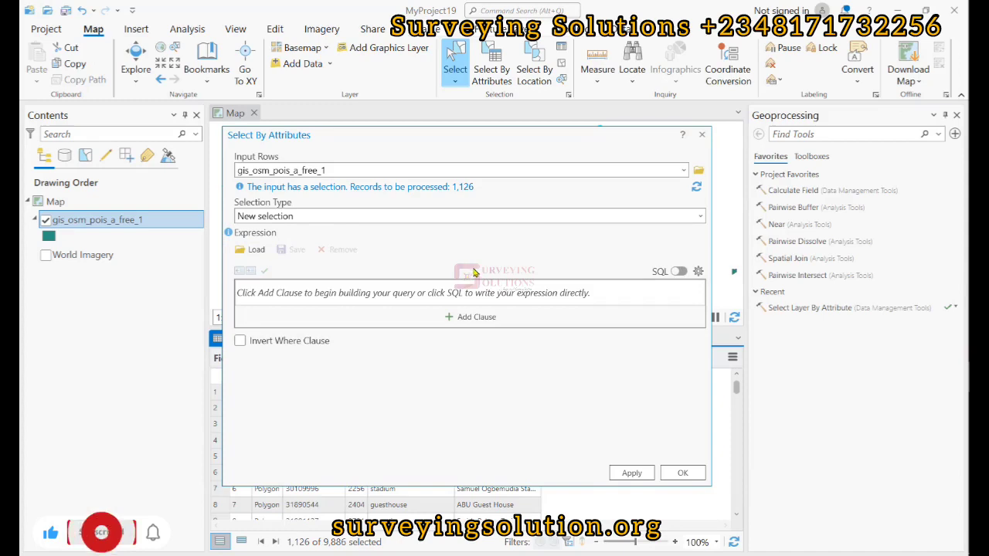
click(252, 250)
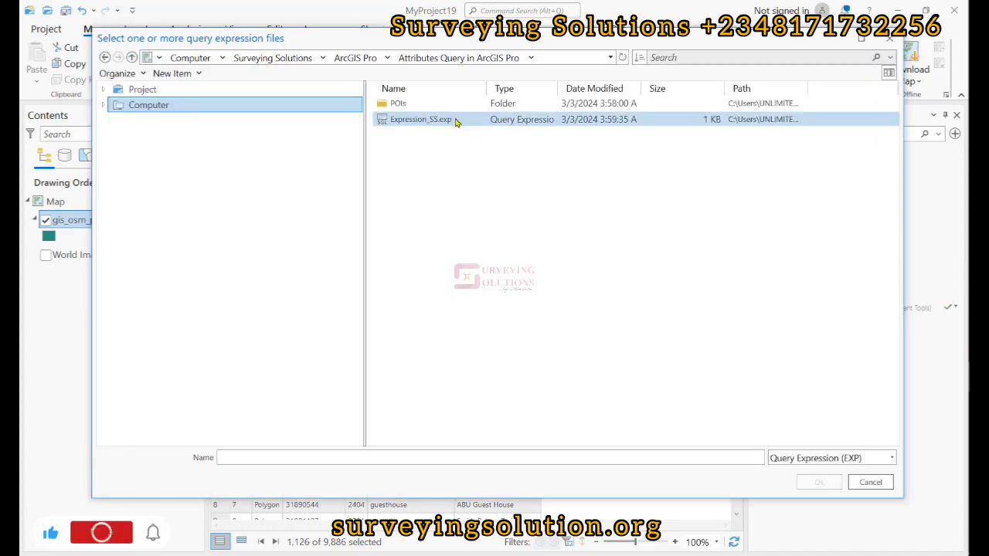
double_click(455, 121)
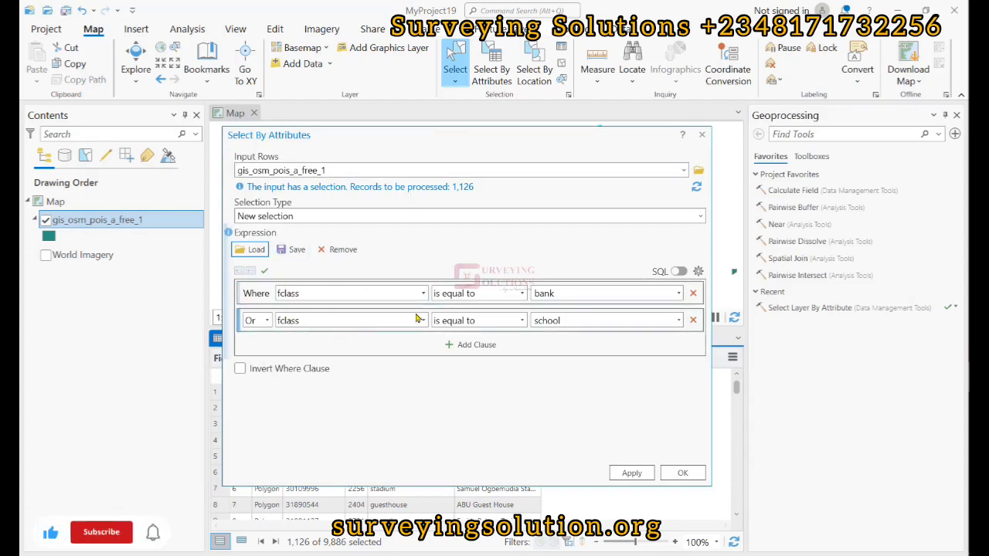
click(677, 271)
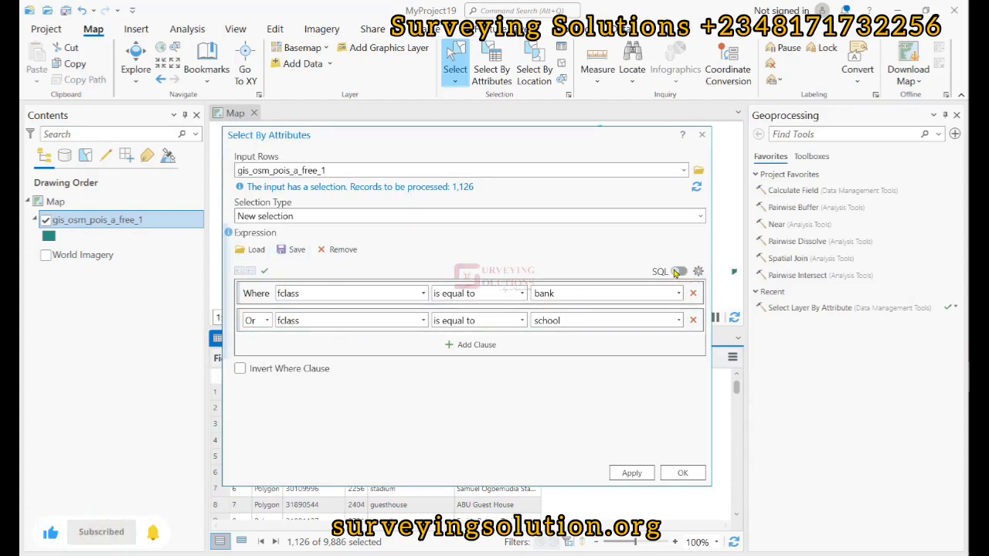
click(678, 271)
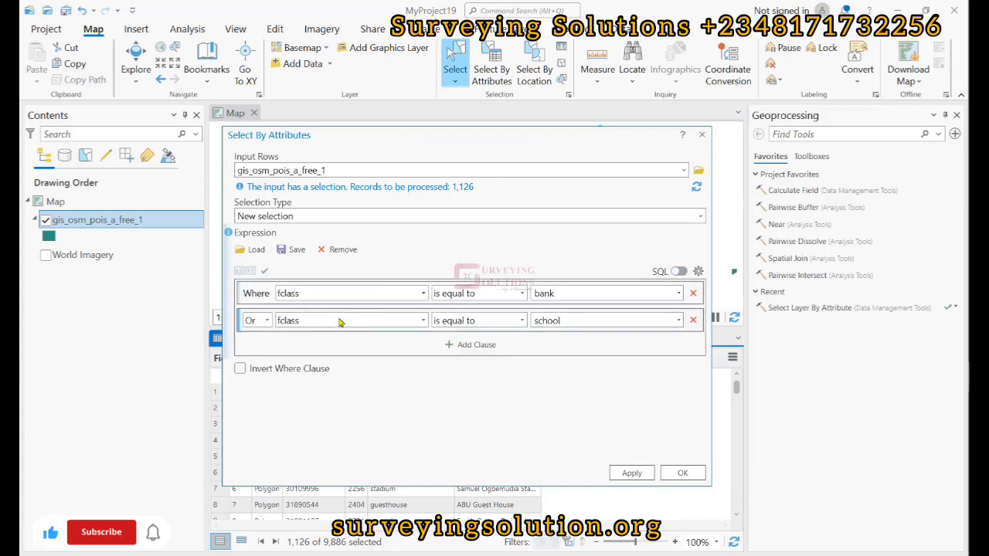